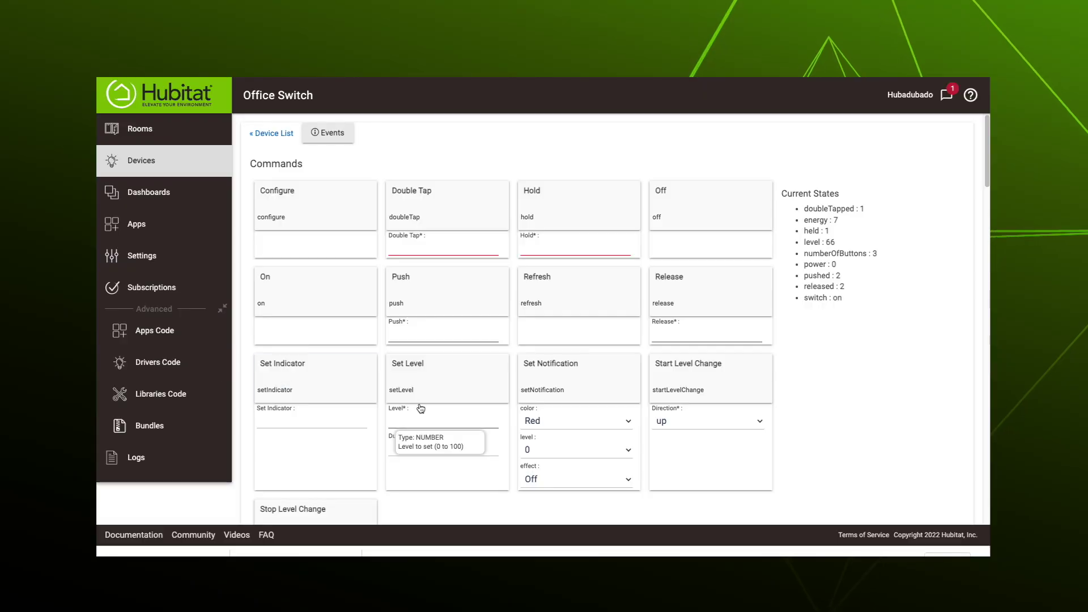
# Review the Office Switch driver Type list without changing the driver.
pyautogui.scroll(-5, 763, 437)
pyautogui.scroll(-10, 763, 442)
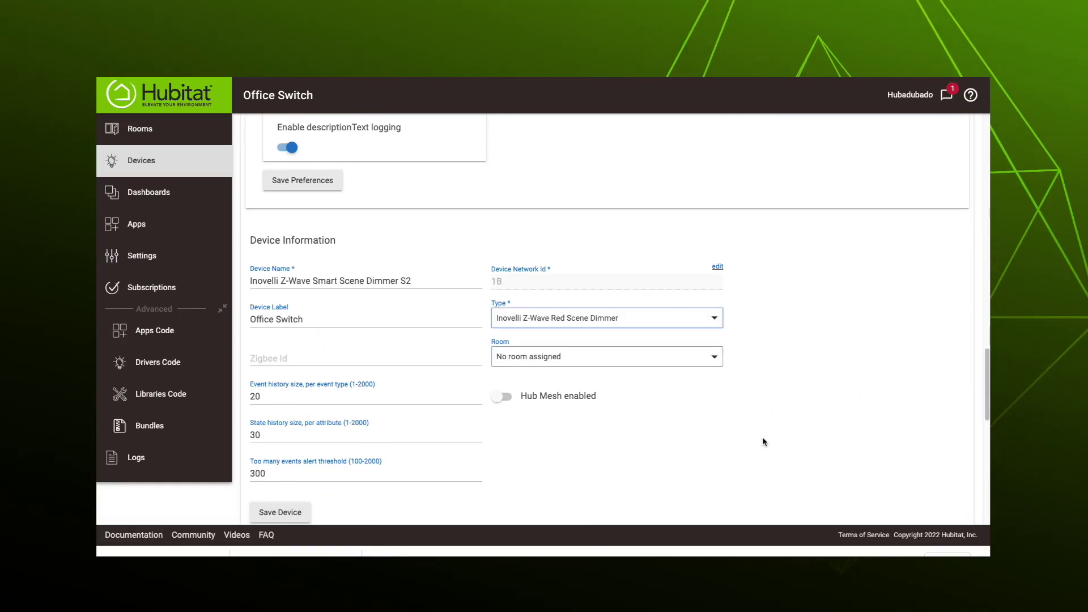
pyautogui.click(715, 322)
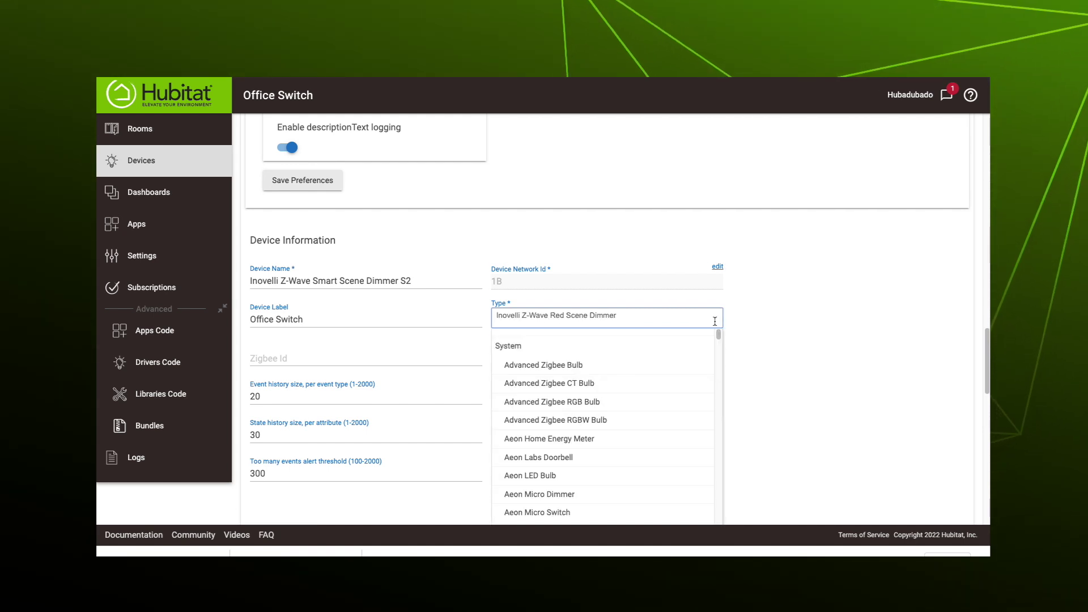
pyautogui.click(751, 323)
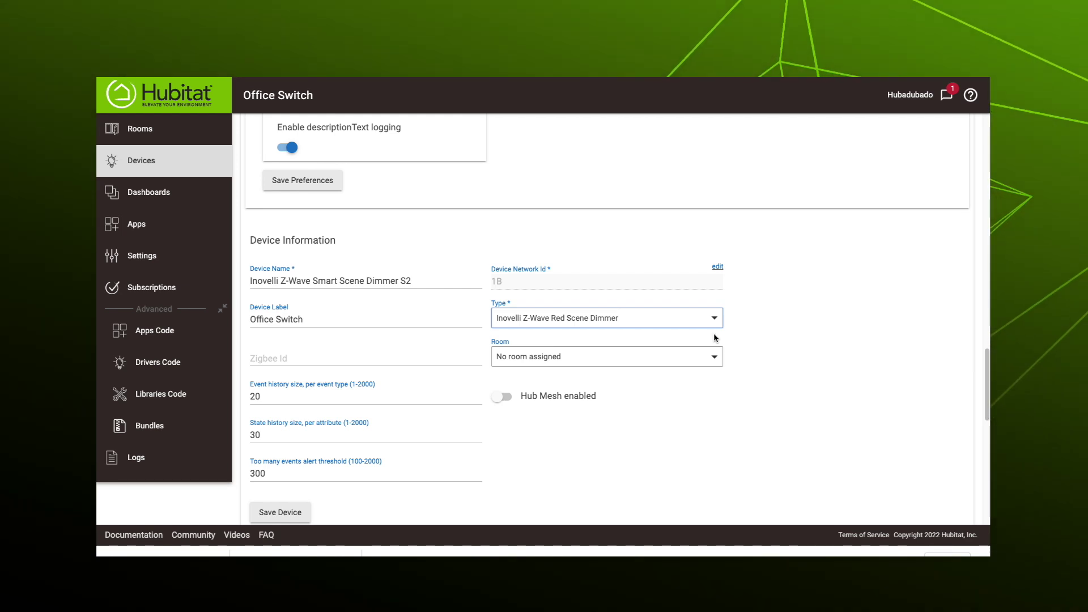
# Assign Office Switch to the Office room and save the device.
pyautogui.click(697, 356)
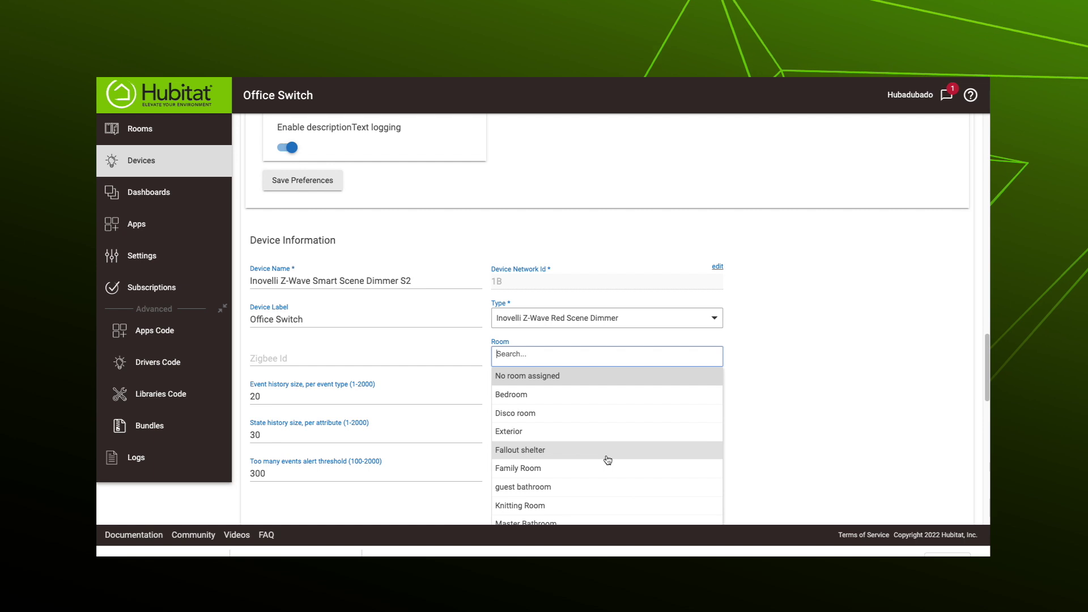
pyautogui.scroll(-1, 603, 471)
pyautogui.click(545, 488)
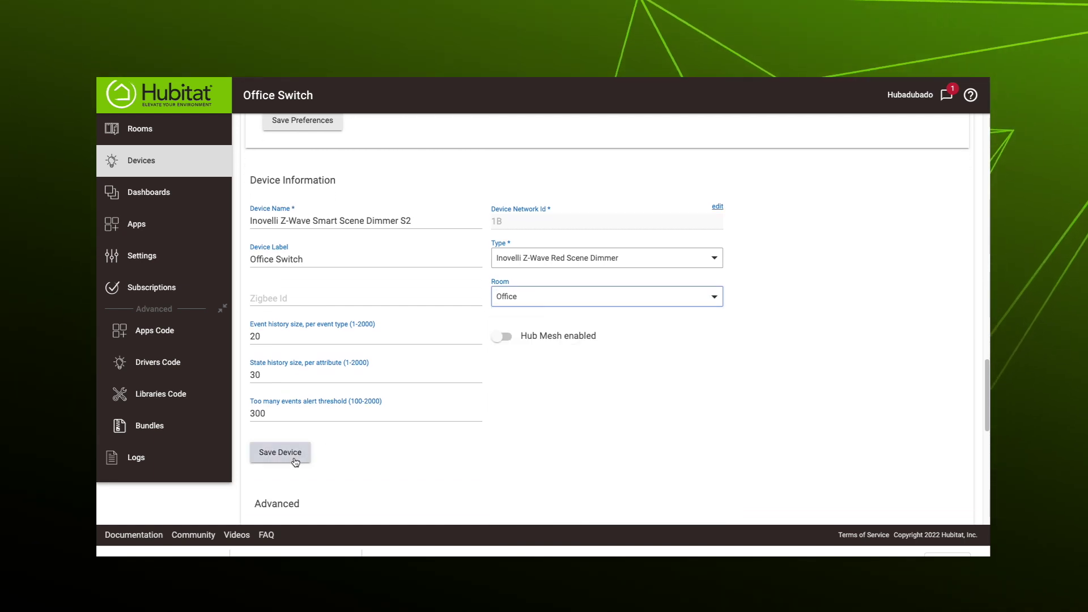
pyautogui.click(291, 461)
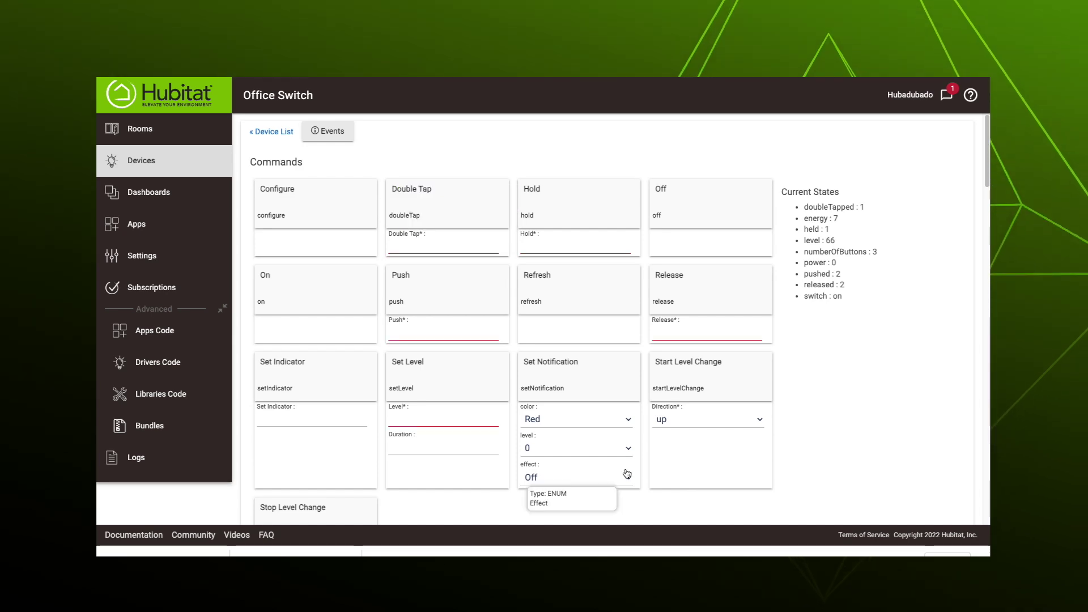
pyautogui.scroll(-15, 625, 474)
pyautogui.scroll(-5, 626, 473)
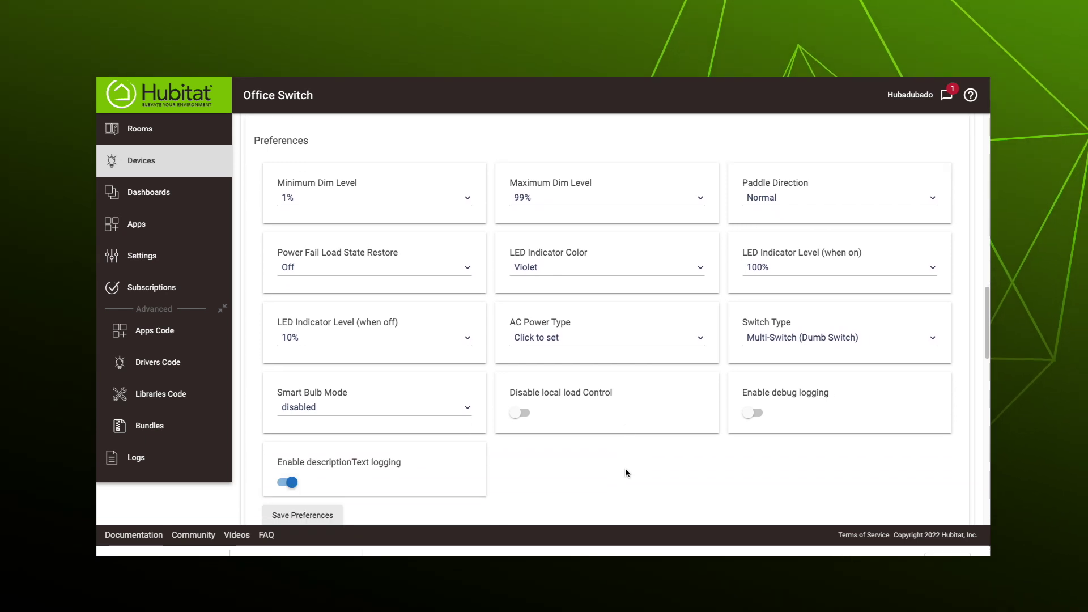
pyautogui.click(889, 342)
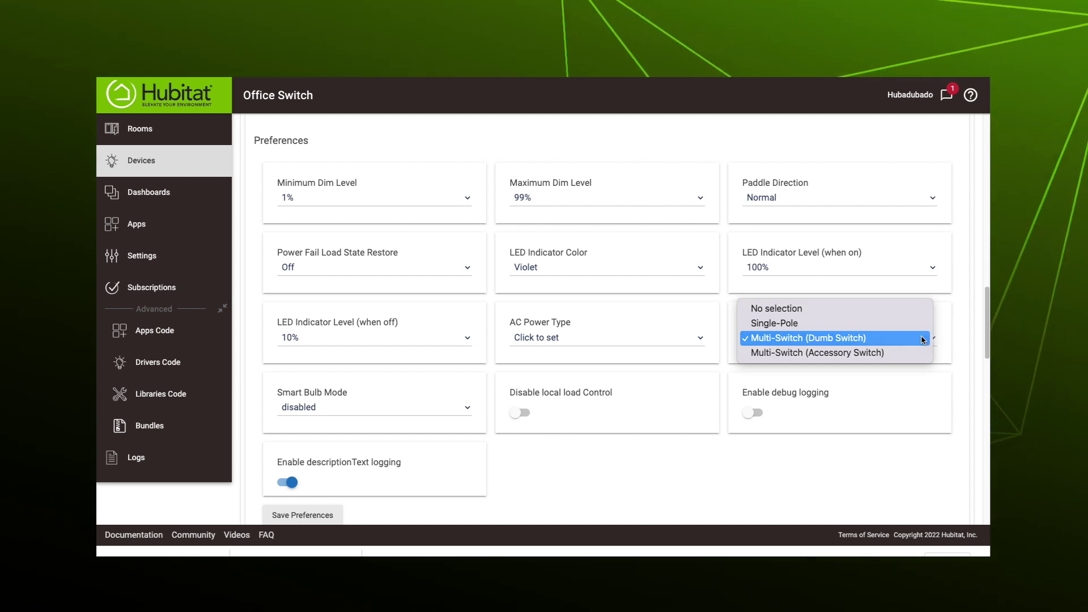
pyautogui.click(922, 339)
pyautogui.click(702, 270)
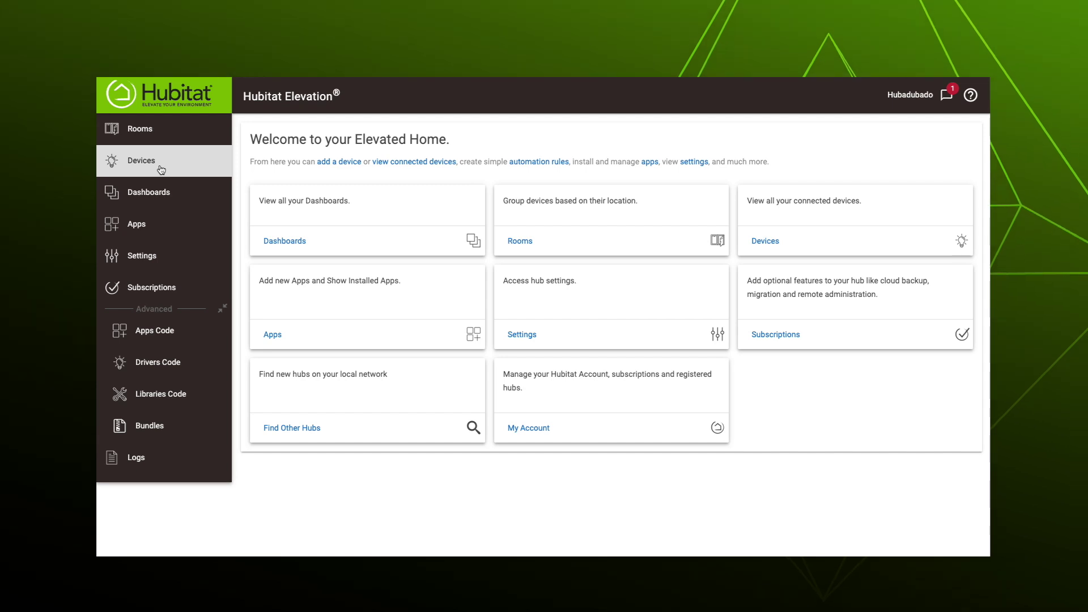
# Start a new virtual device named 'Office Motion Rule'.
pyautogui.click(161, 170)
pyautogui.click(935, 136)
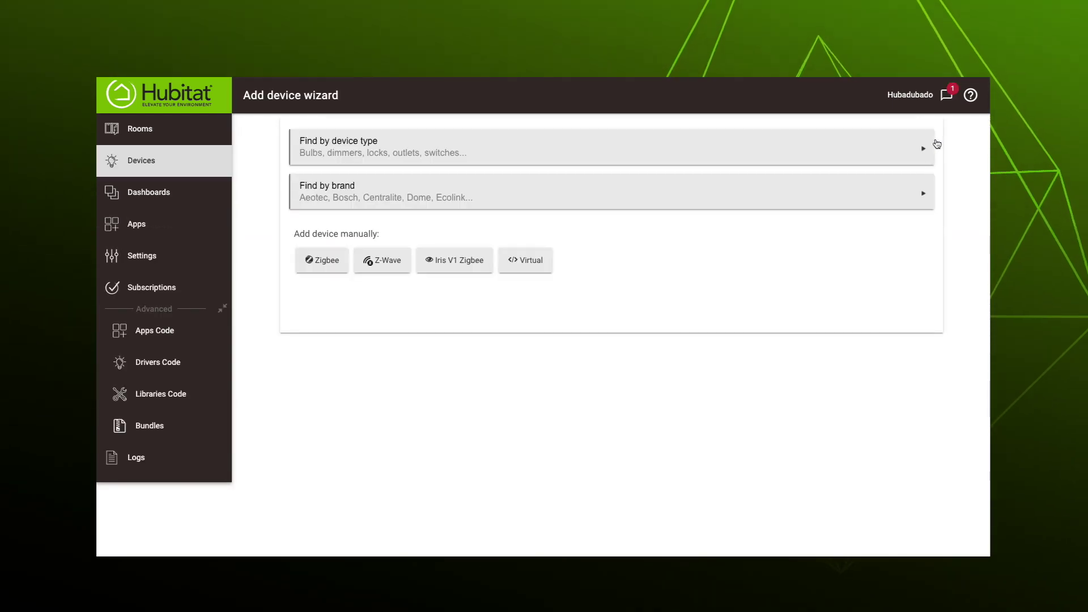
pyautogui.click(525, 262)
pyautogui.click(330, 225)
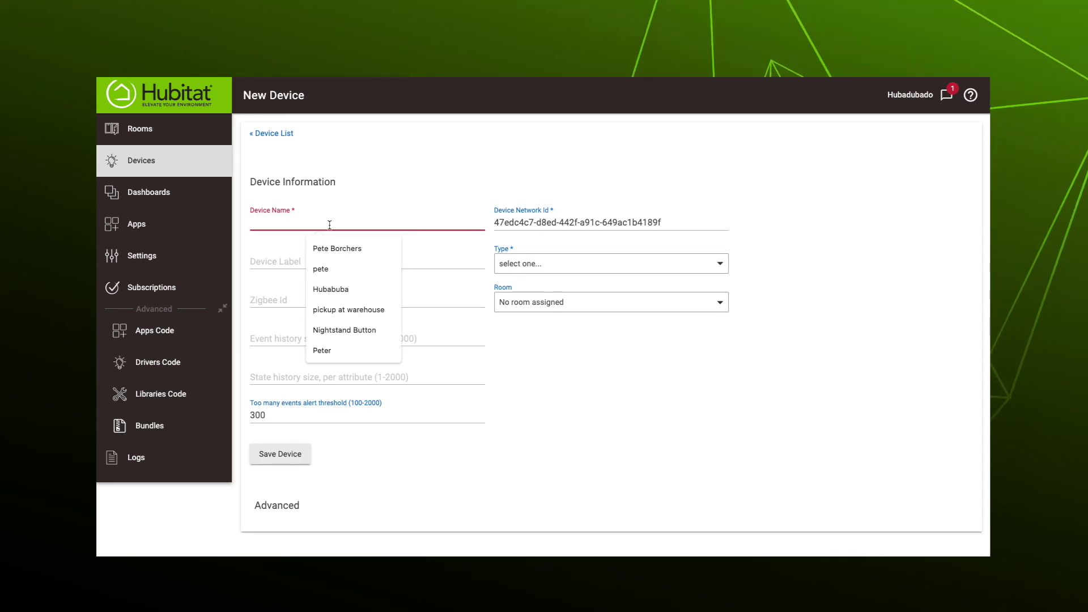
pyautogui.write('Office ')
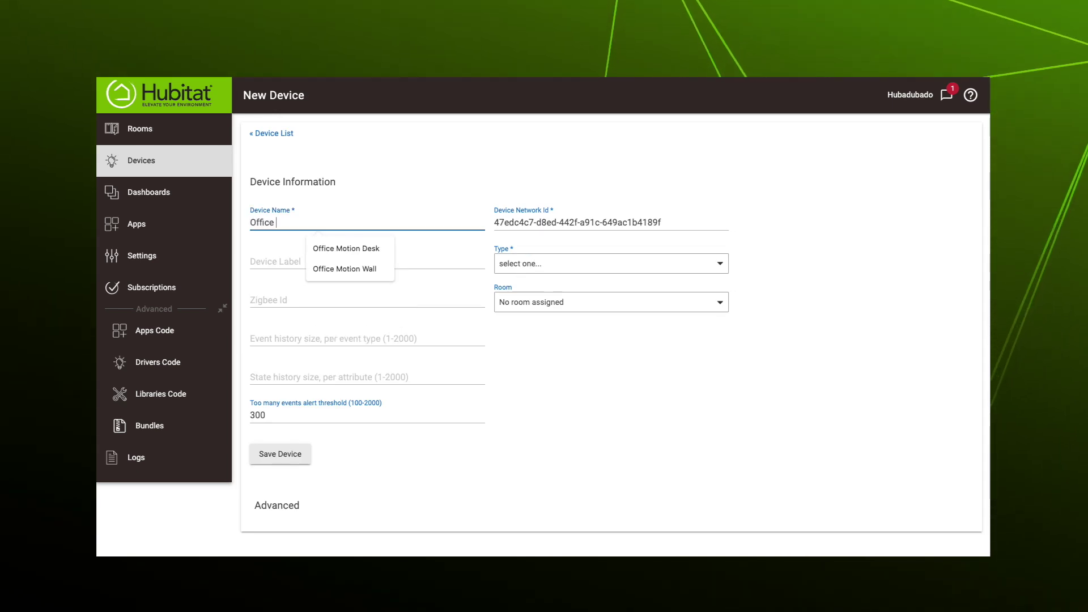
pyautogui.write('Motion Rule')
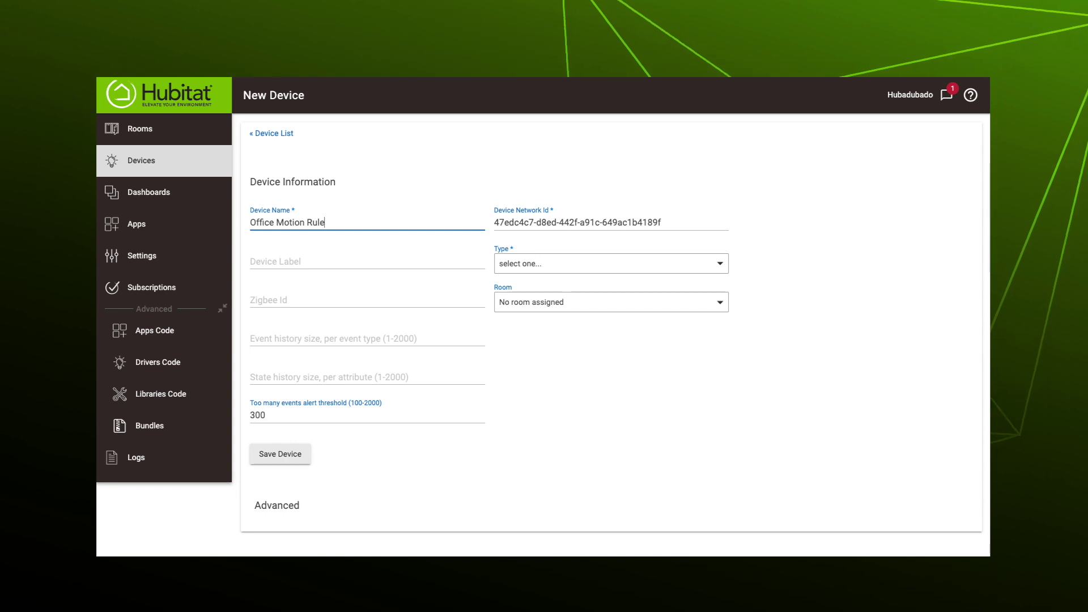
# Make it a Virtual Switch in the Office room and save it.
pyautogui.click(581, 265)
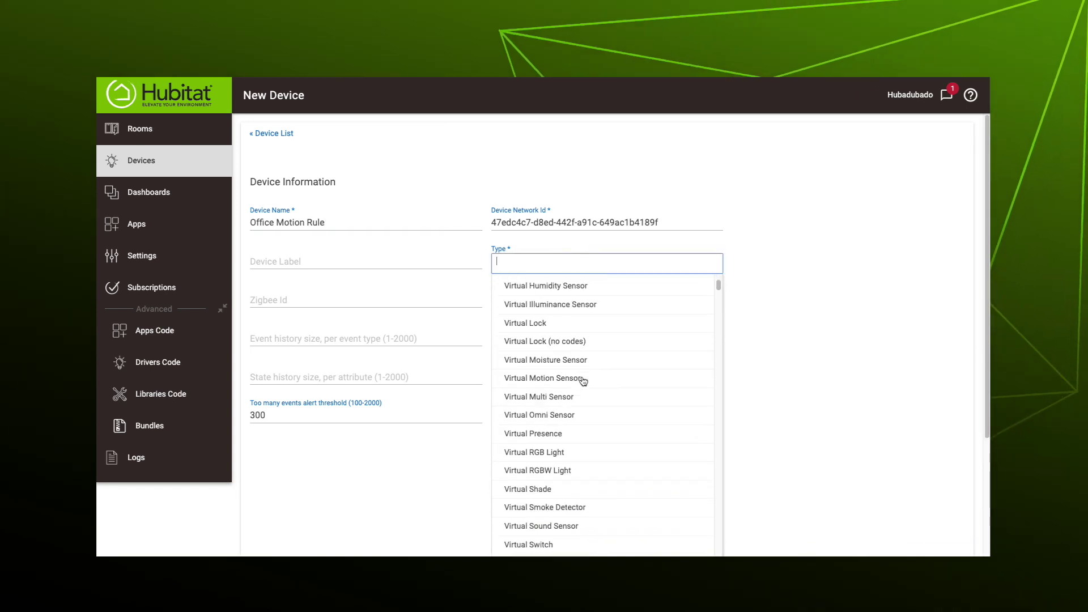
pyautogui.scroll(-6, 567, 381)
pyautogui.scroll(3, 554, 381)
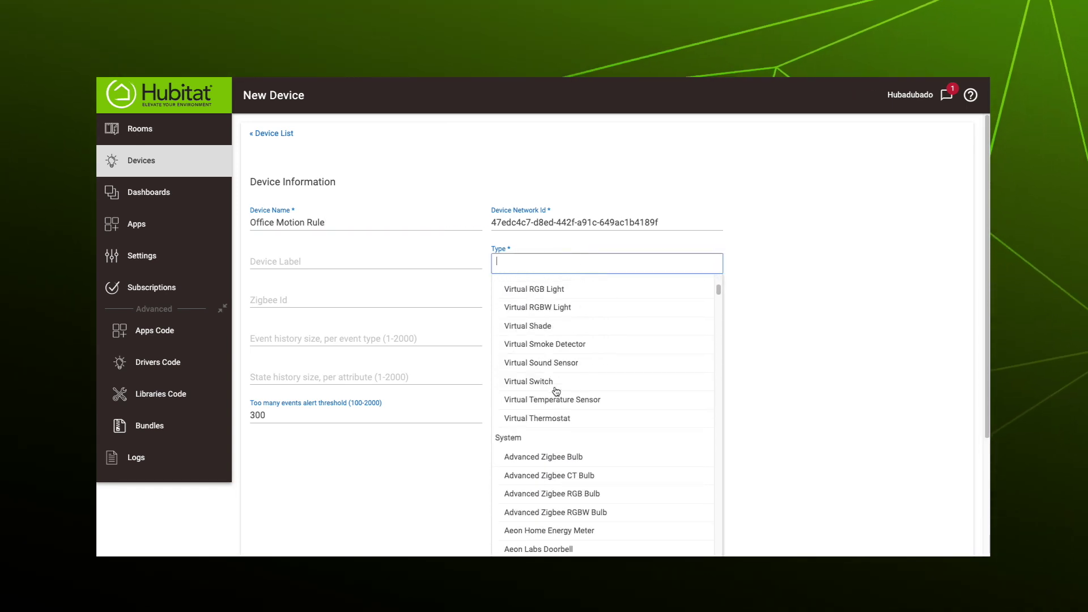
pyautogui.click(553, 384)
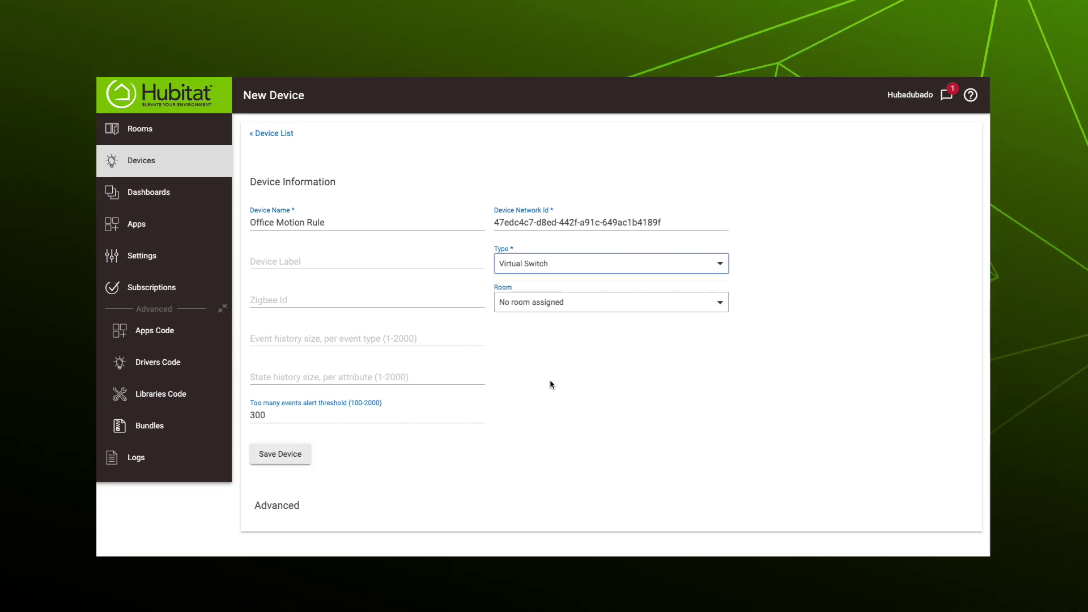
pyautogui.click(588, 303)
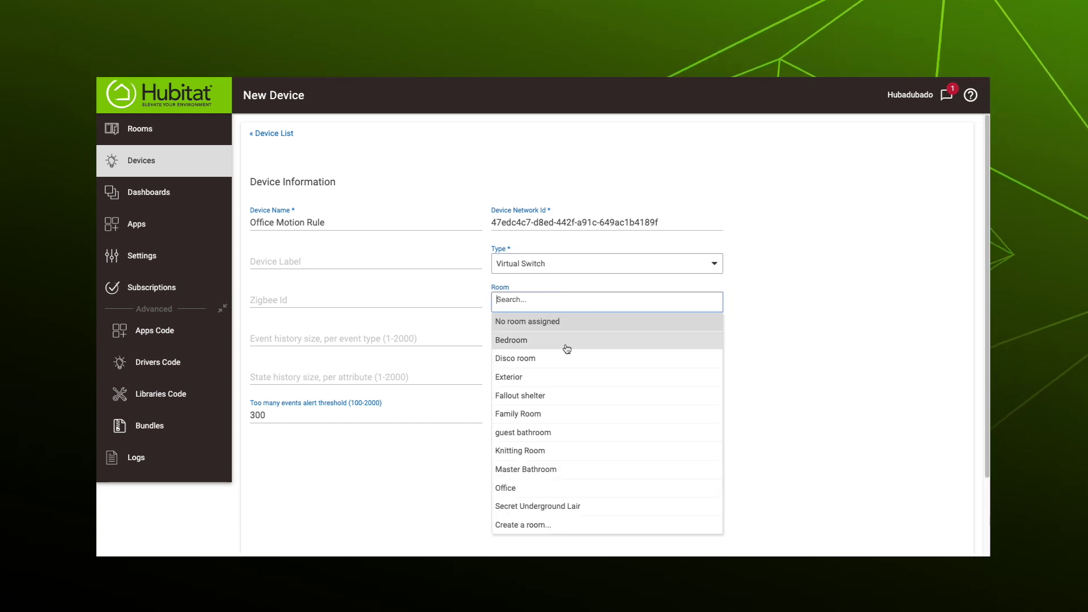
pyautogui.click(506, 488)
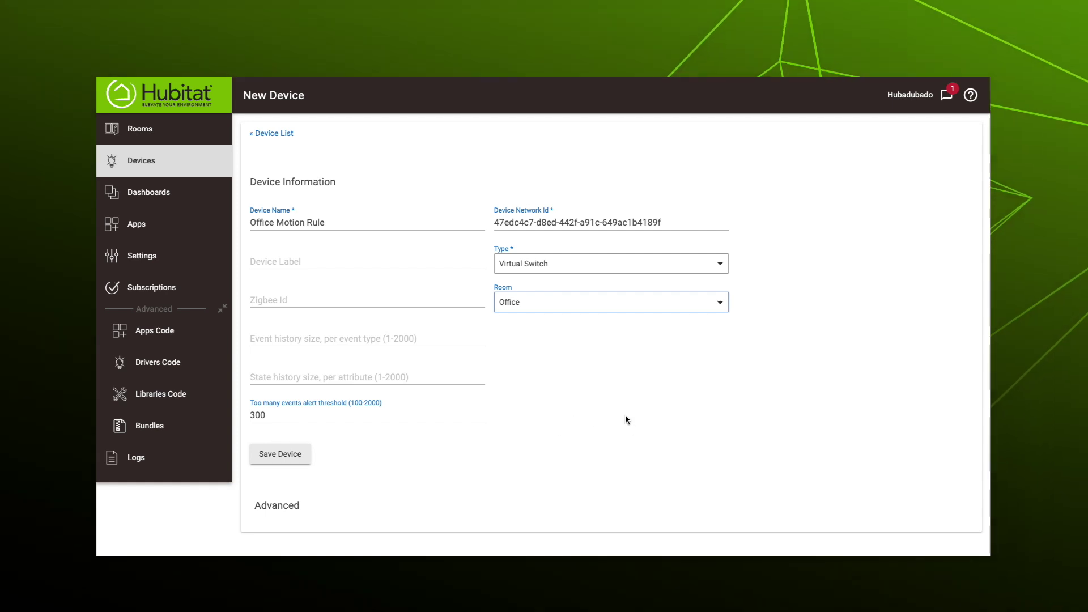
pyautogui.click(288, 462)
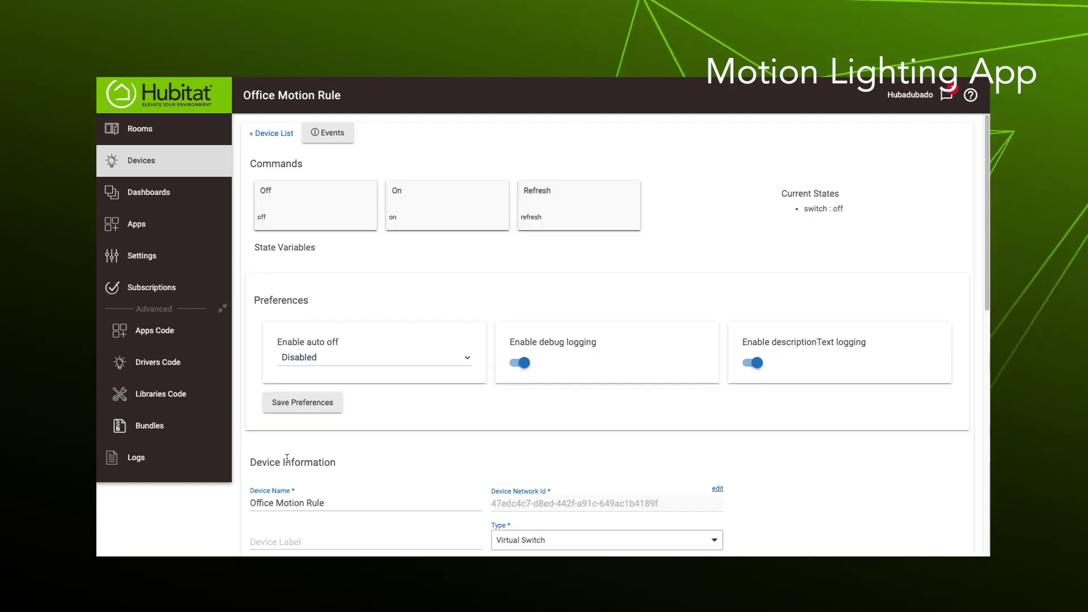
# Create a new Motion Lighting app named 'Office Light Motion'.
pyautogui.click(139, 224)
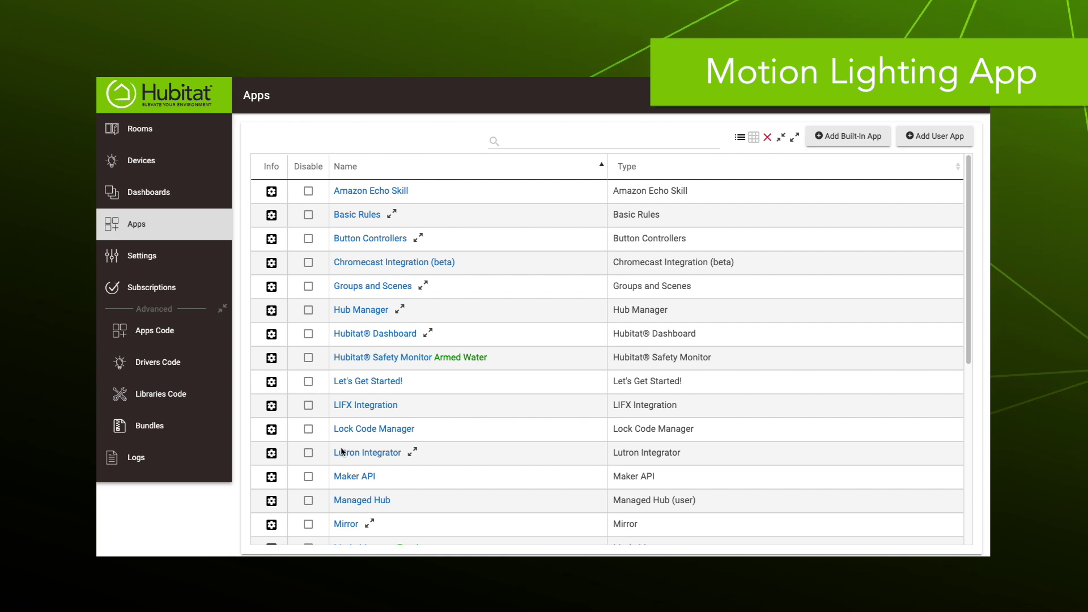
pyautogui.scroll(-3, 342, 452)
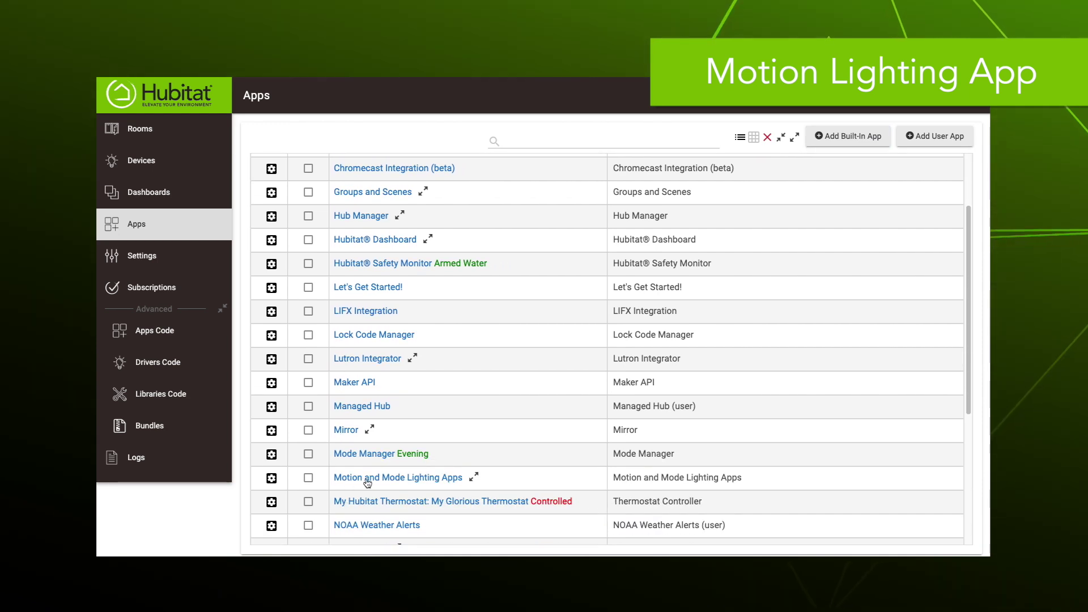
pyautogui.click(367, 479)
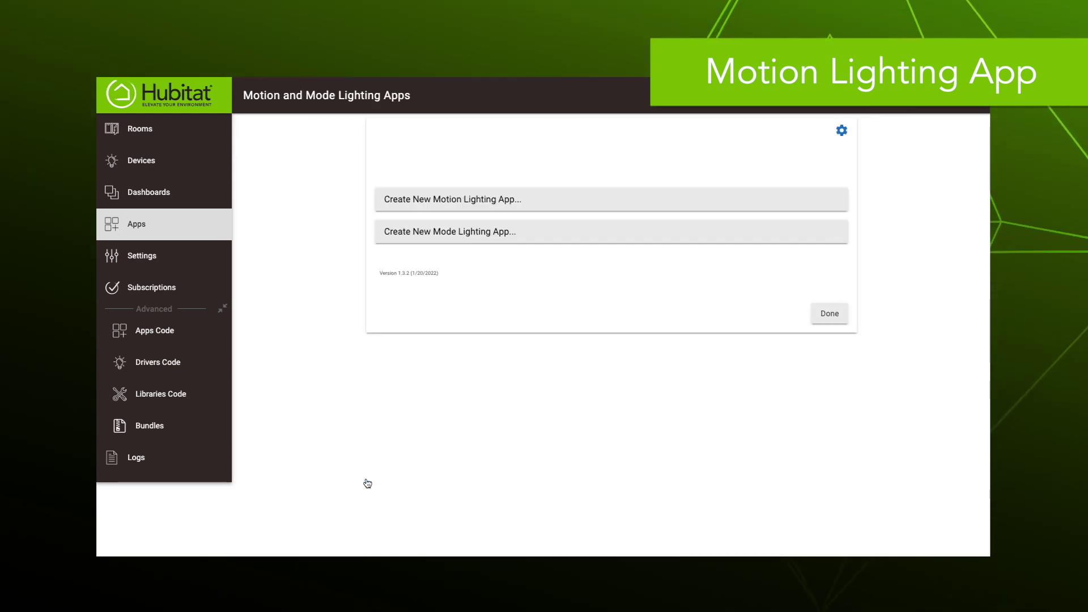
pyautogui.click(449, 201)
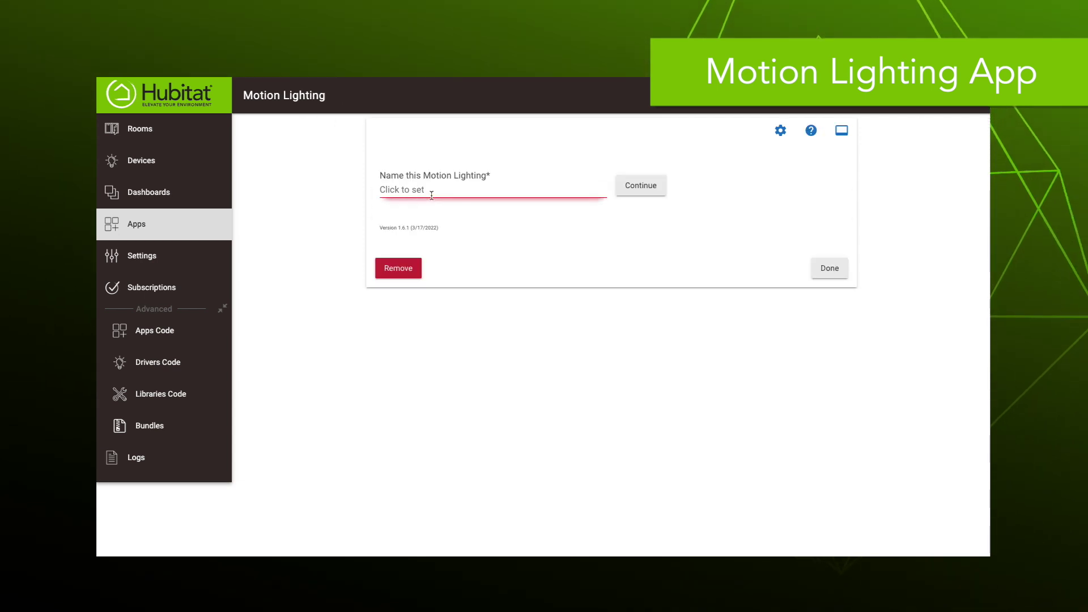
pyautogui.click(432, 195)
pyautogui.write('O')
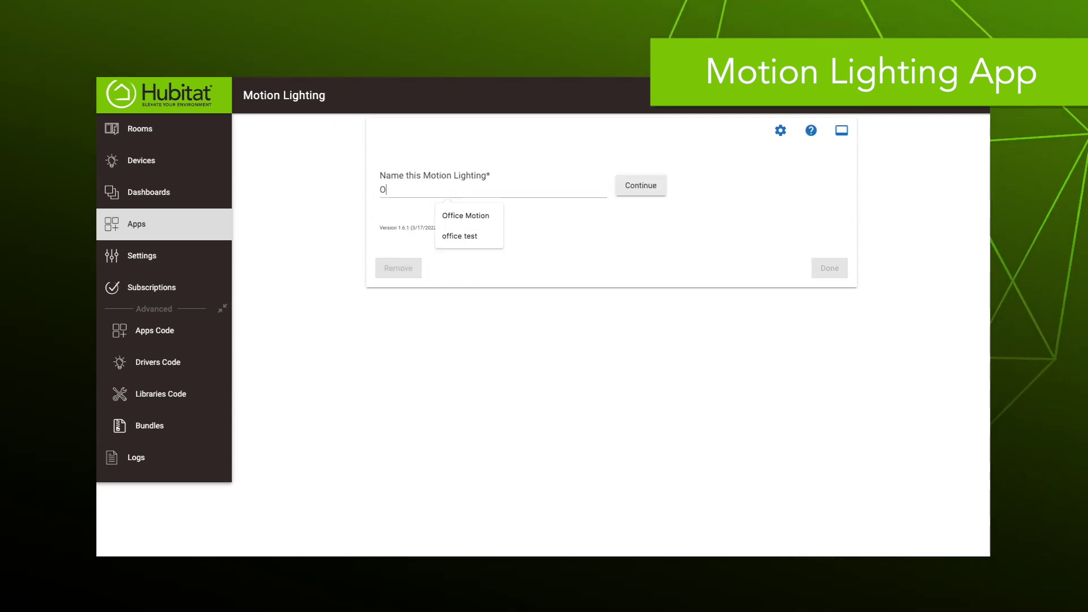
pyautogui.write('ffice Light Motion')
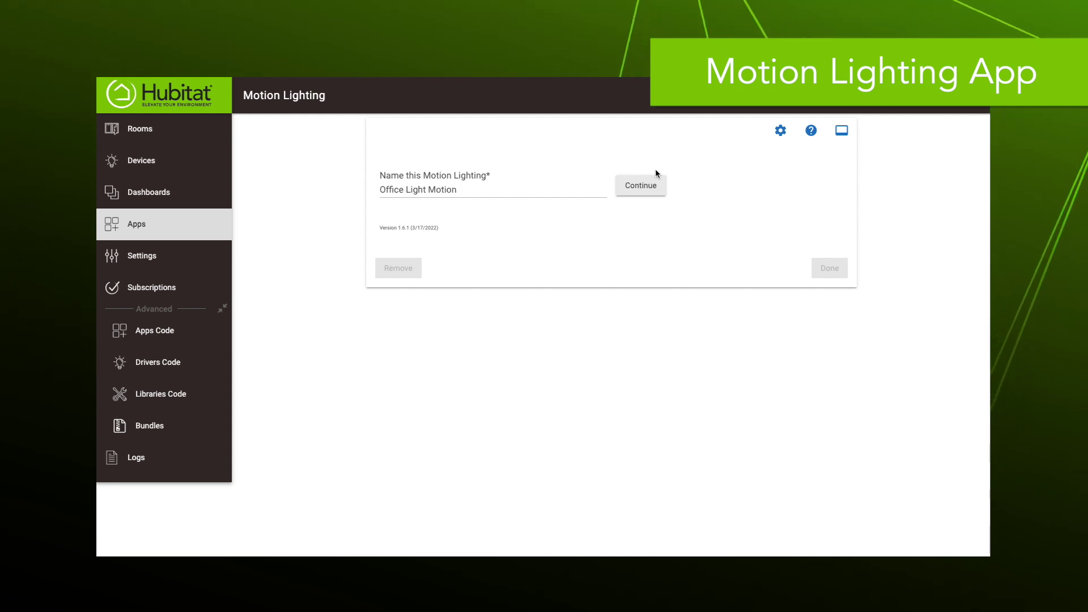
pyautogui.click(649, 186)
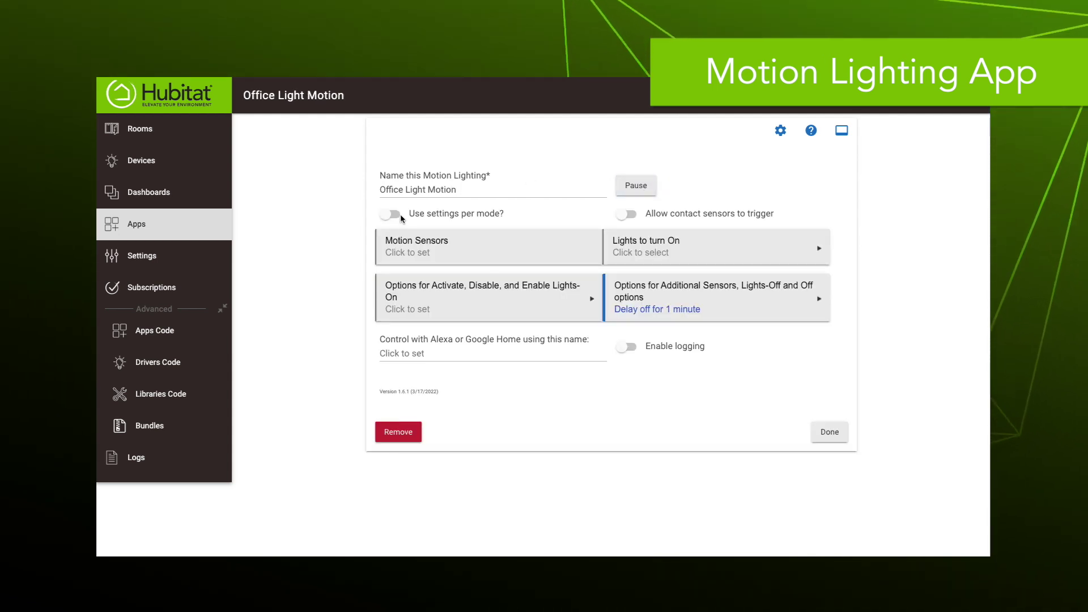
# Enable per-mode settings and use Office Motion Desk and Office motion wall as triggers.
pyautogui.click(392, 214)
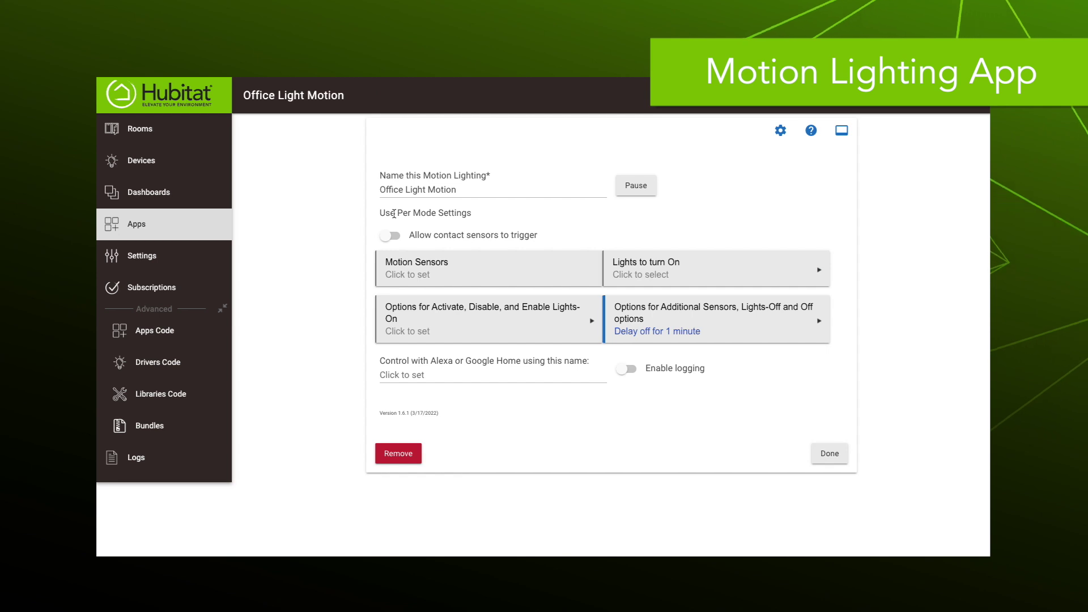
pyautogui.click(428, 278)
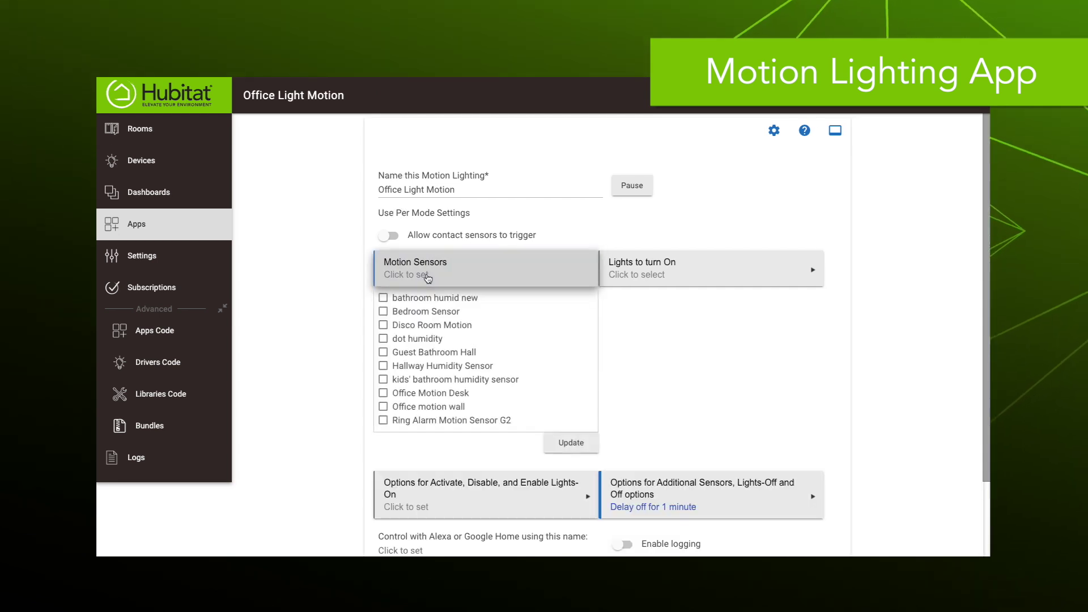
pyautogui.click(383, 394)
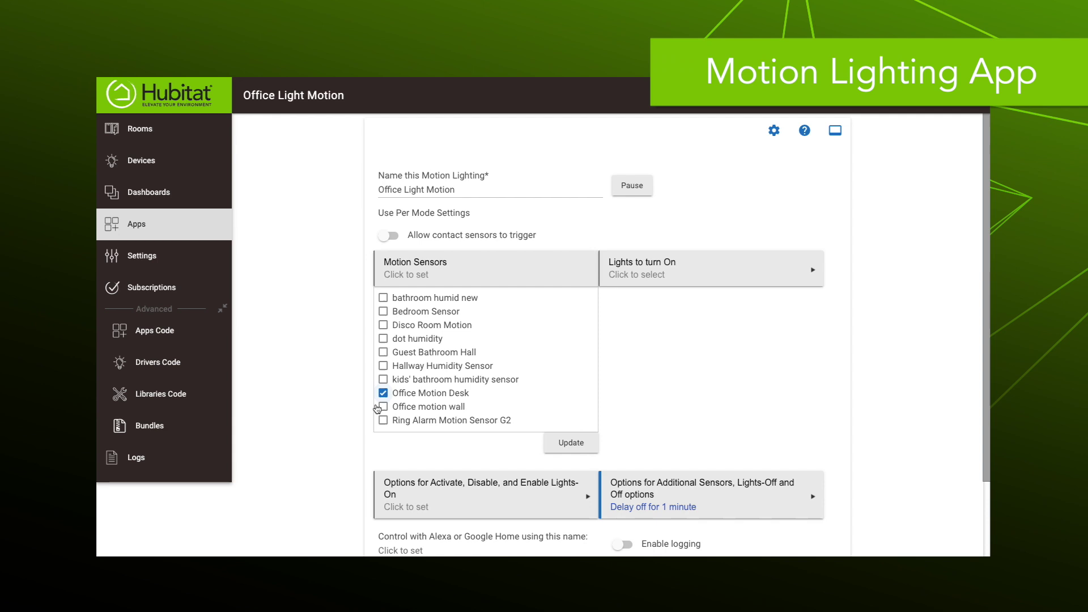
pyautogui.click(594, 451)
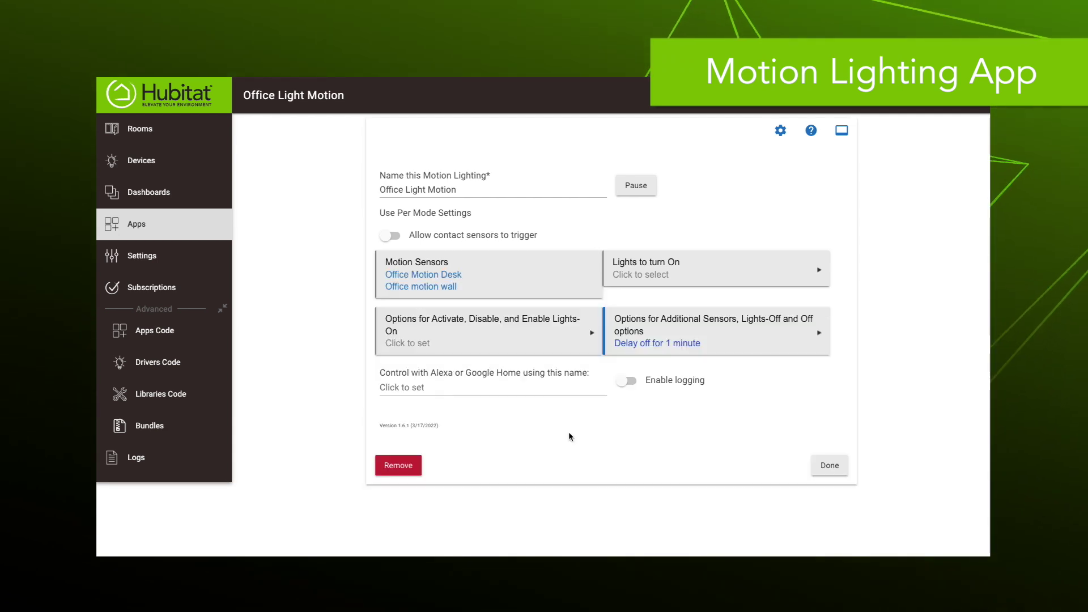
# Choose Office Switch as the per-mode dimmer and select all modes for levels.
pyautogui.click(631, 276)
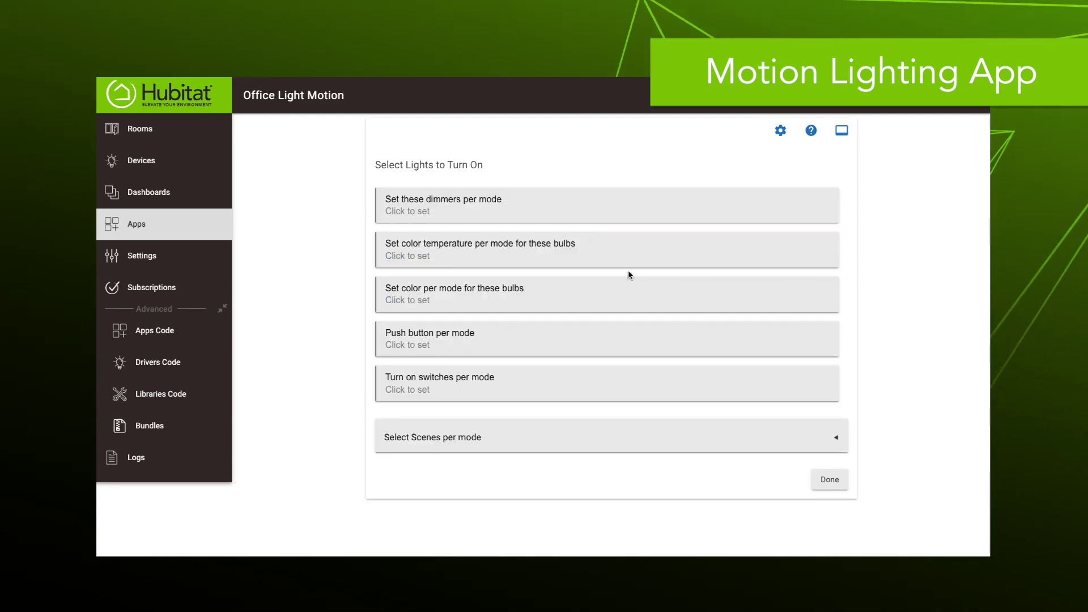
pyautogui.click(452, 214)
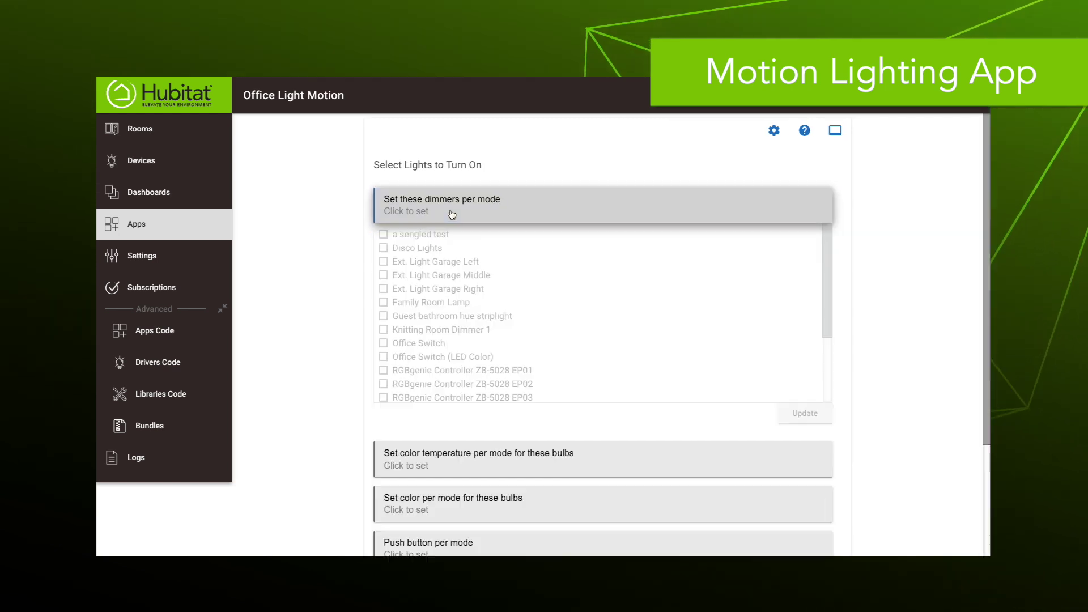
pyautogui.click(384, 344)
pyautogui.click(805, 414)
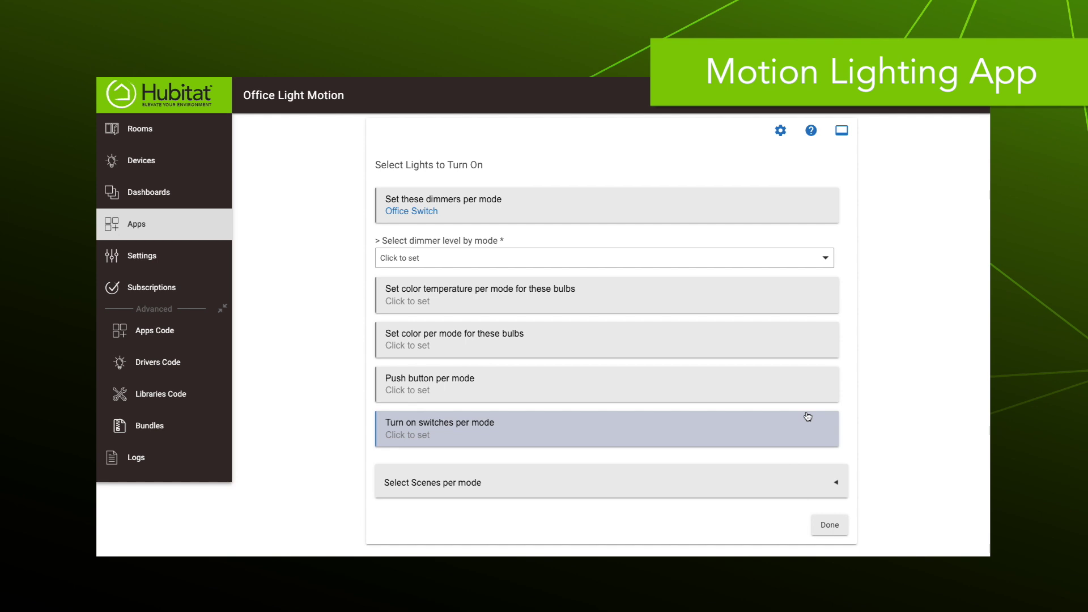
pyautogui.click(438, 258)
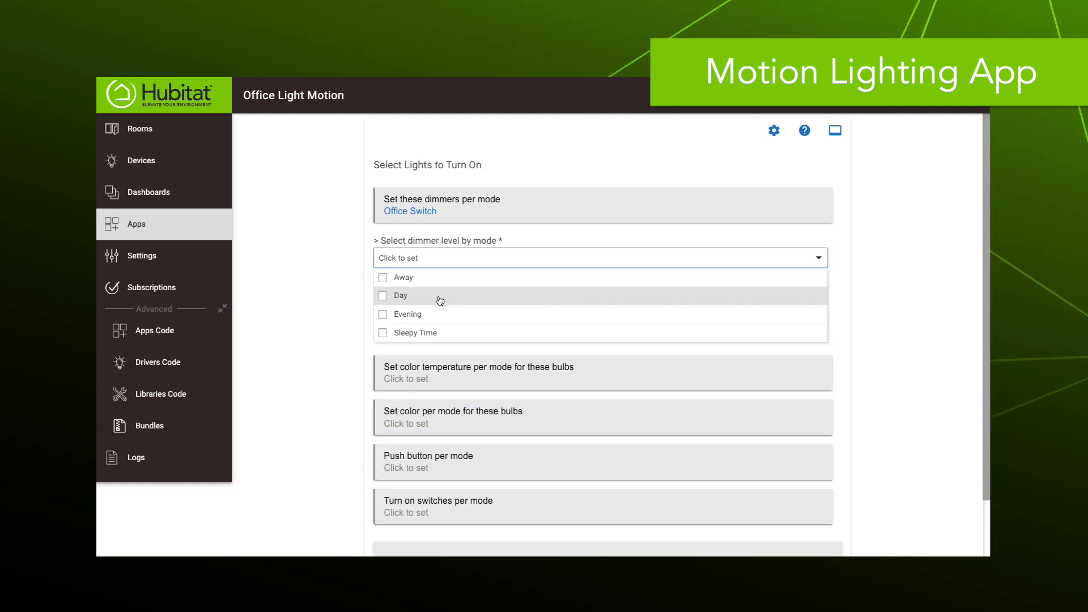
pyautogui.click(383, 296)
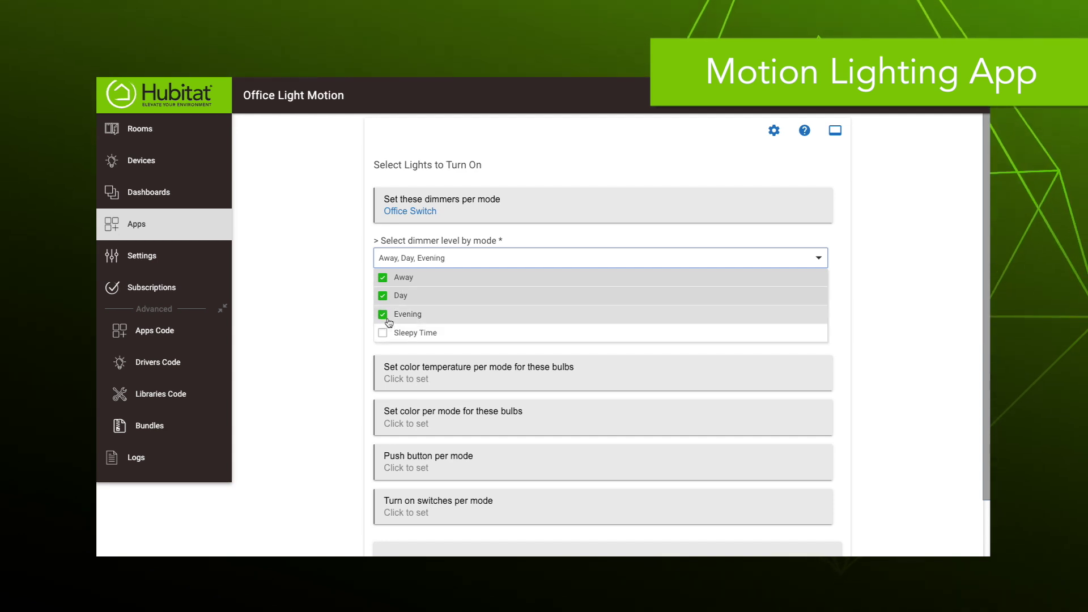
pyautogui.click(381, 333)
pyautogui.click(372, 335)
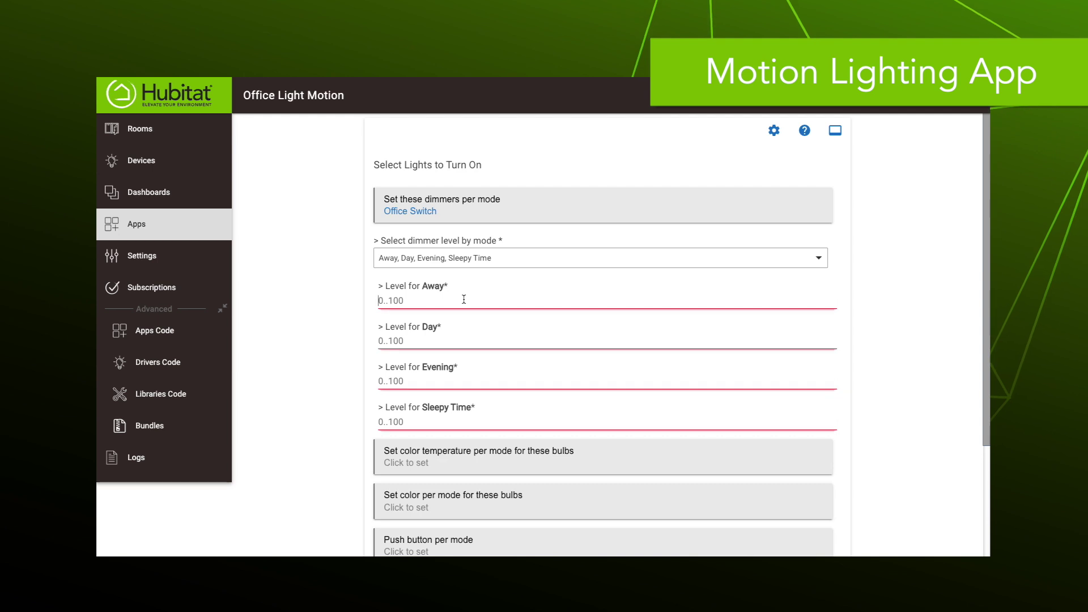
# Set dimmer levels Away 100, Day 90, Evening 65, Sleepy Time 55.
pyautogui.write('100')
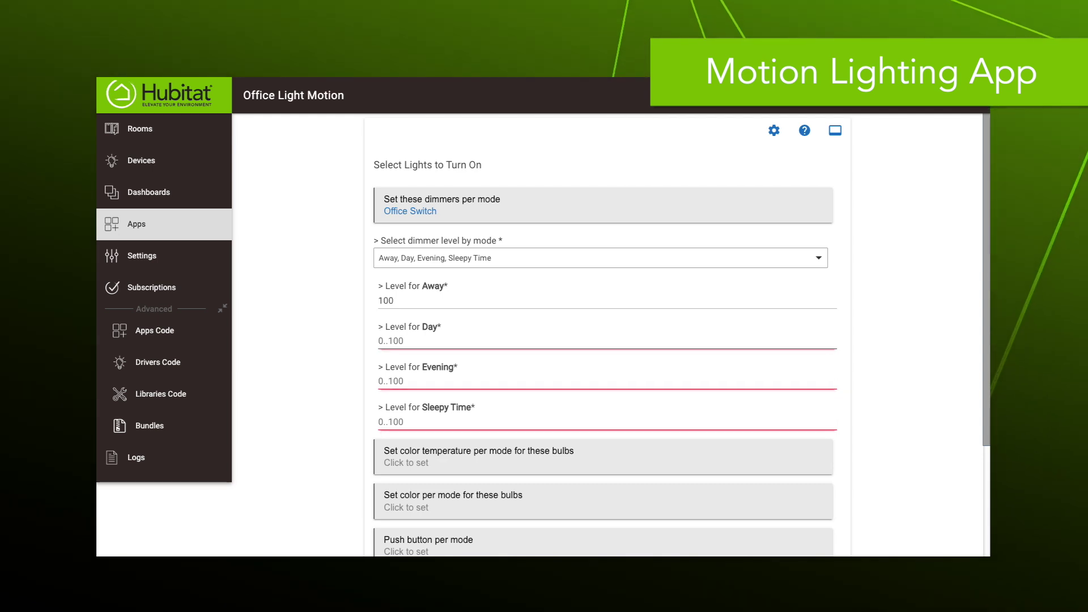
pyautogui.click(408, 340)
pyautogui.write('90')
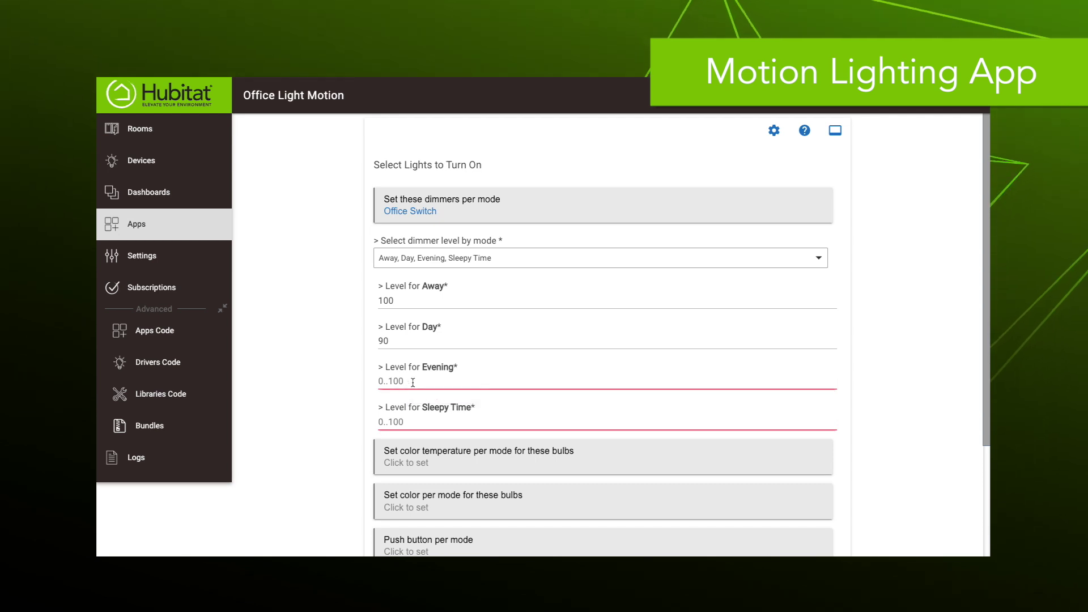
pyautogui.click(413, 382)
pyautogui.write('65')
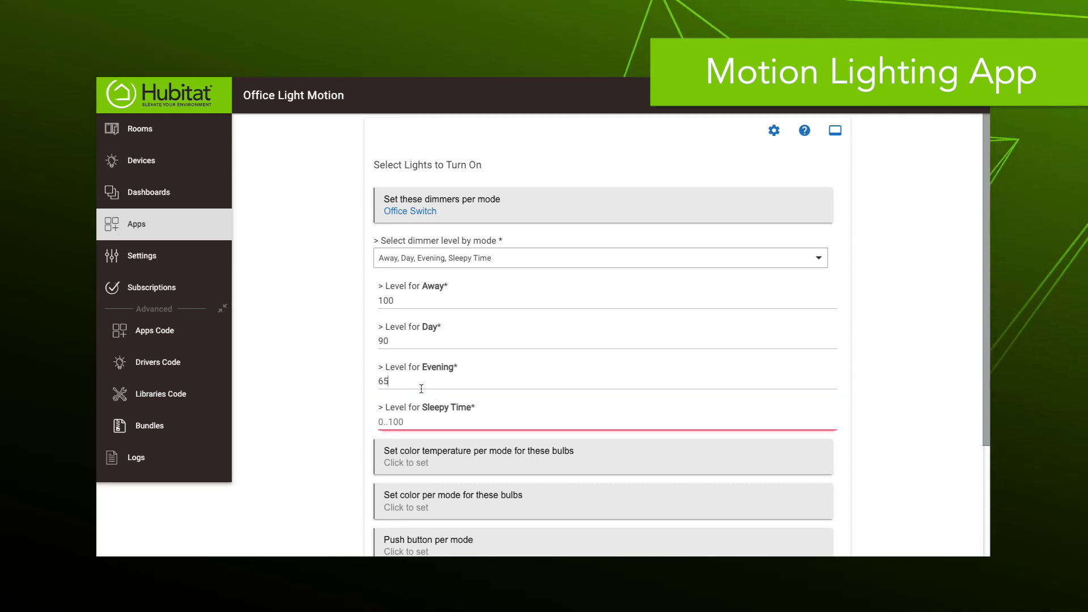
pyautogui.click(406, 422)
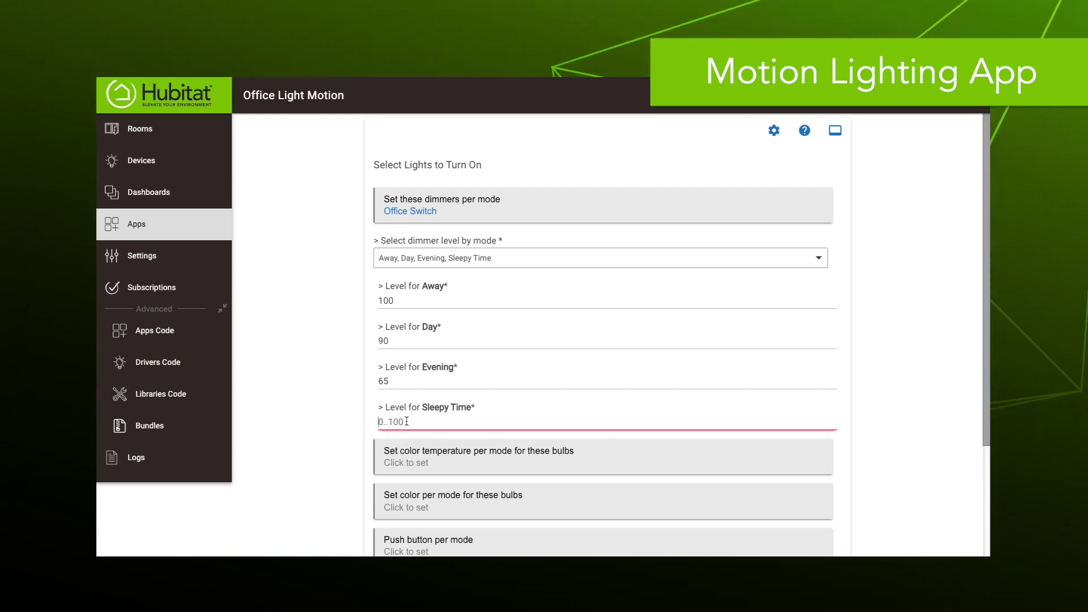
pyautogui.write('55')
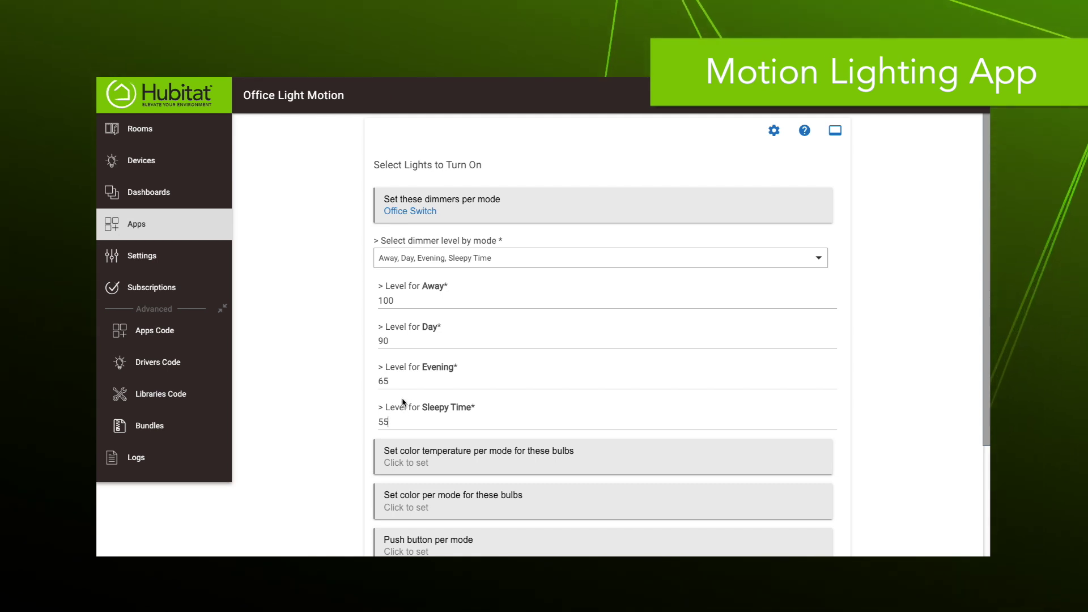
pyautogui.scroll(-2, 361, 403)
pyautogui.scroll(-1, 361, 404)
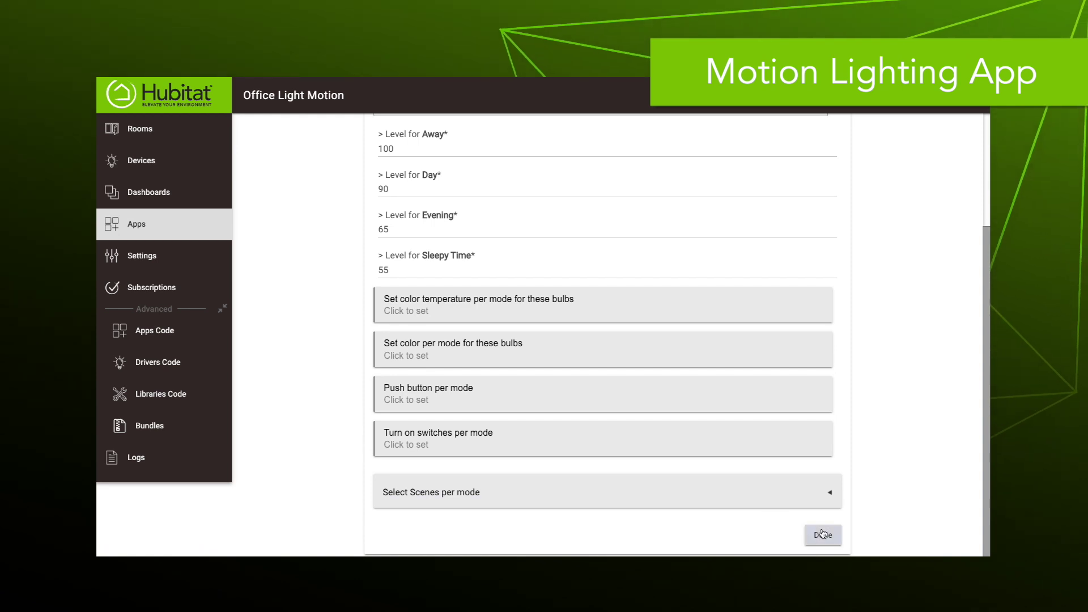
pyautogui.click(824, 535)
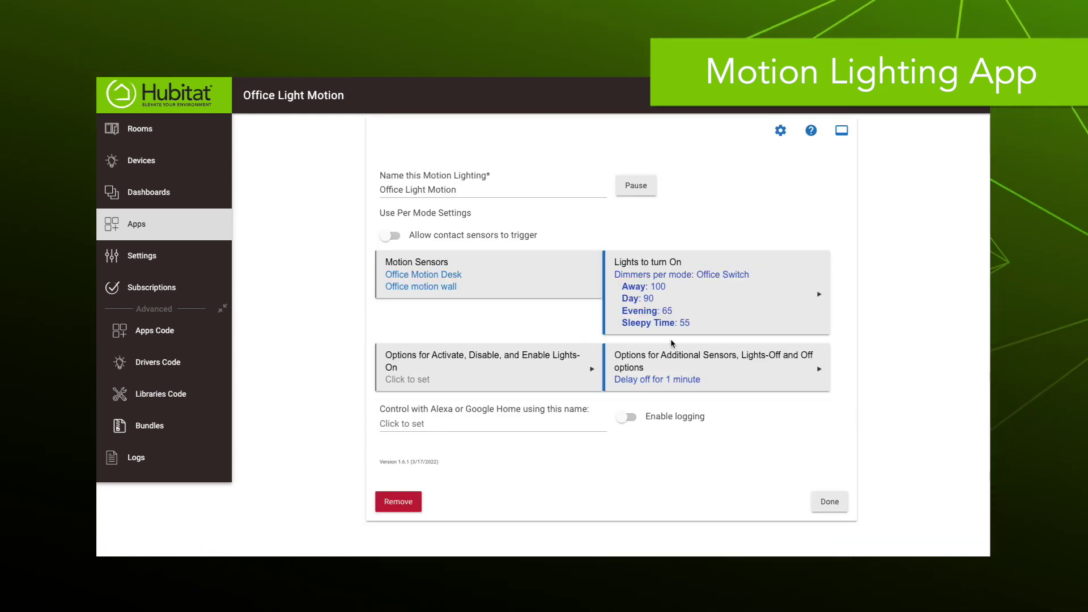
# Use the Office Motion Rule switch to disable turning the lights on.
pyautogui.click(508, 381)
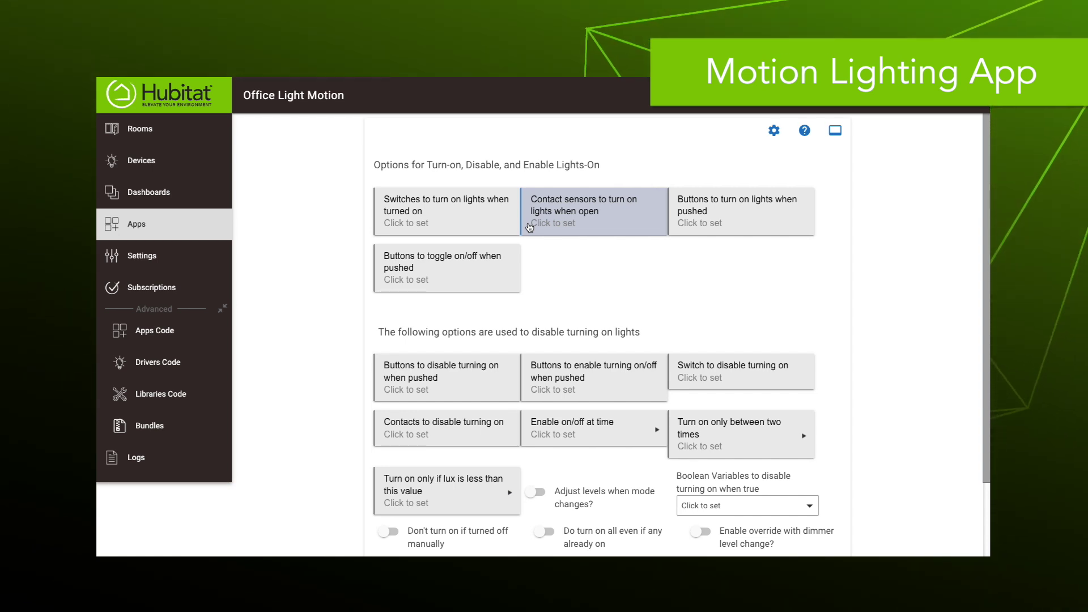
pyautogui.click(702, 377)
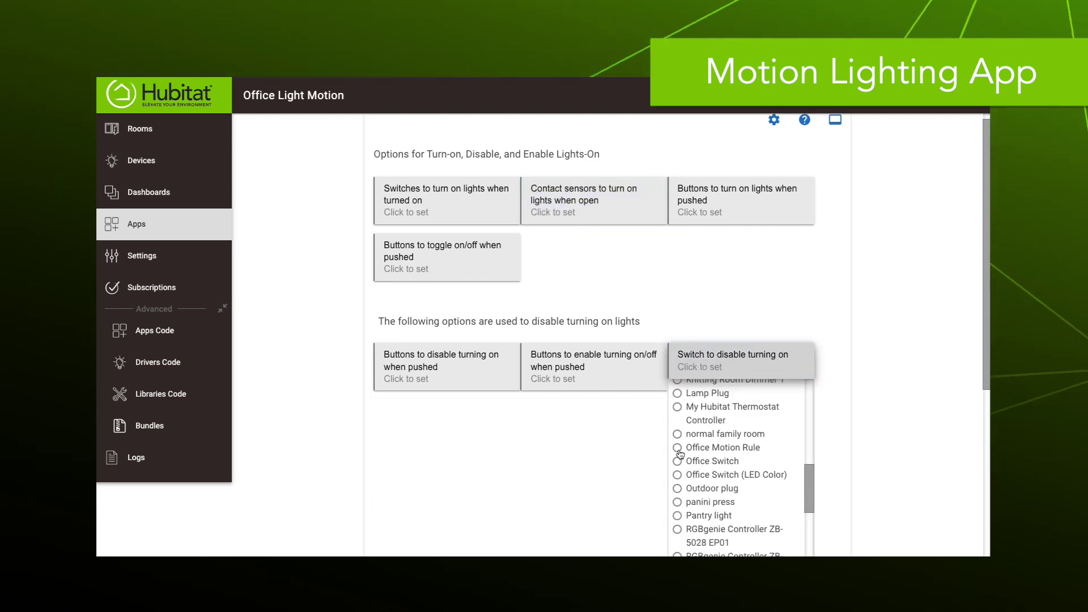
pyautogui.click(678, 448)
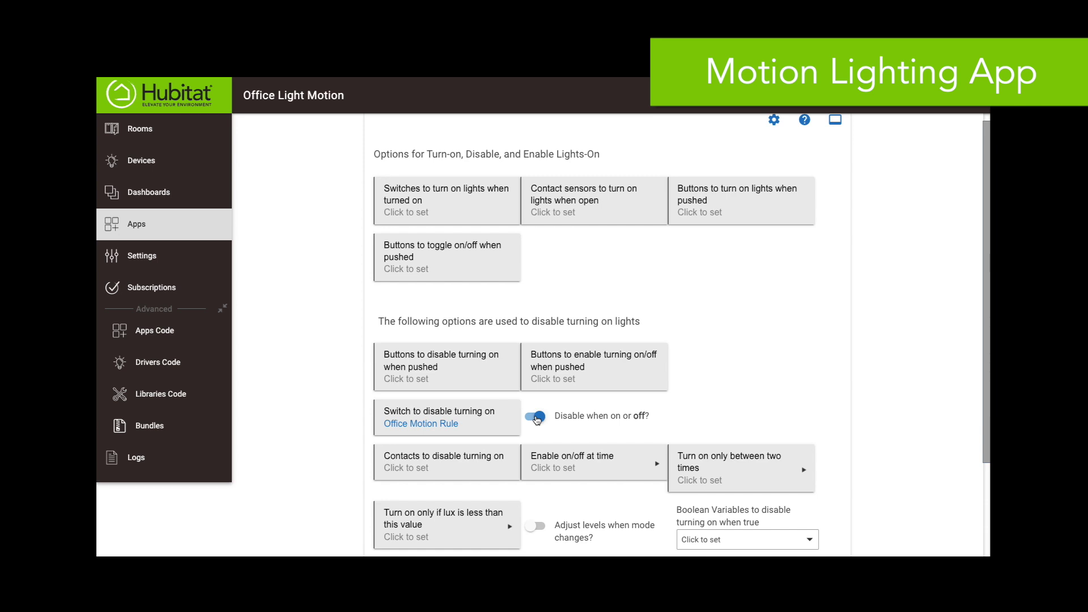
pyautogui.scroll(-2, 437, 451)
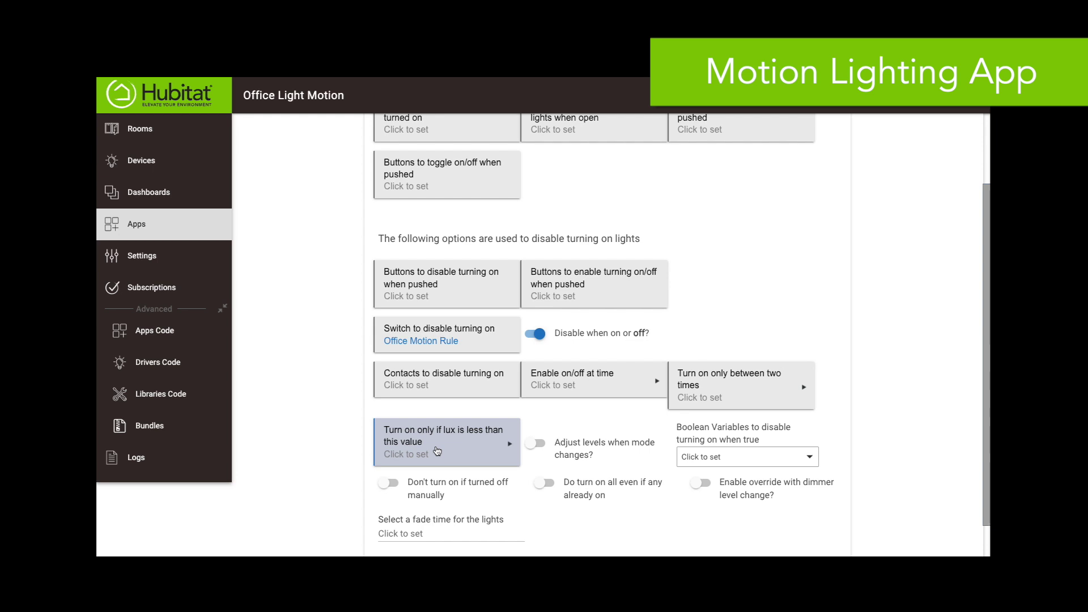
pyautogui.scroll(-1, 437, 451)
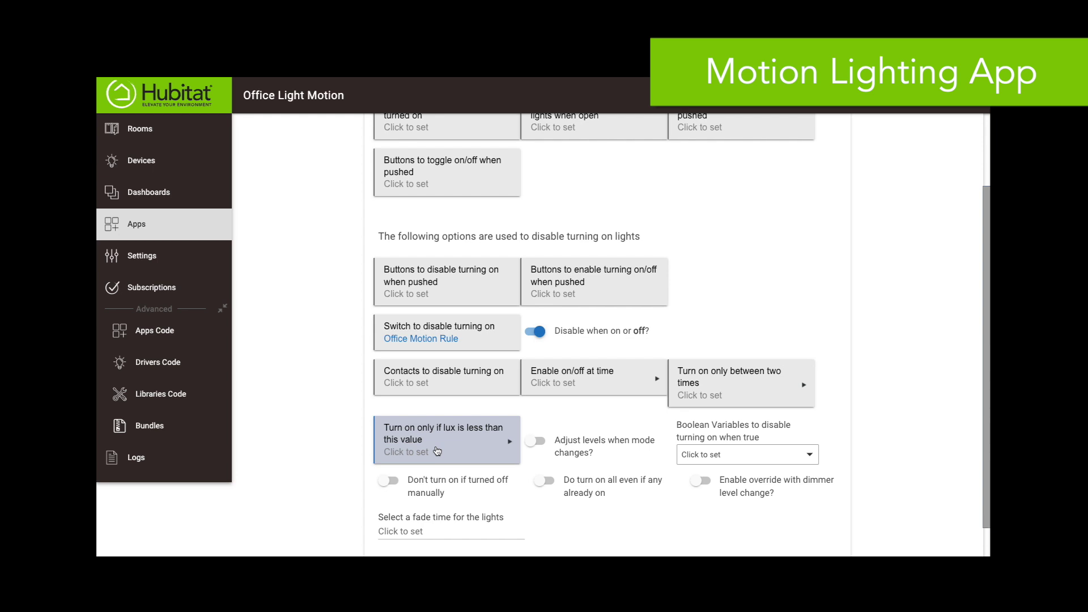
# Turn lights on only when Office motion wall measures below 60 lux.
pyautogui.click(437, 451)
pyautogui.click(400, 210)
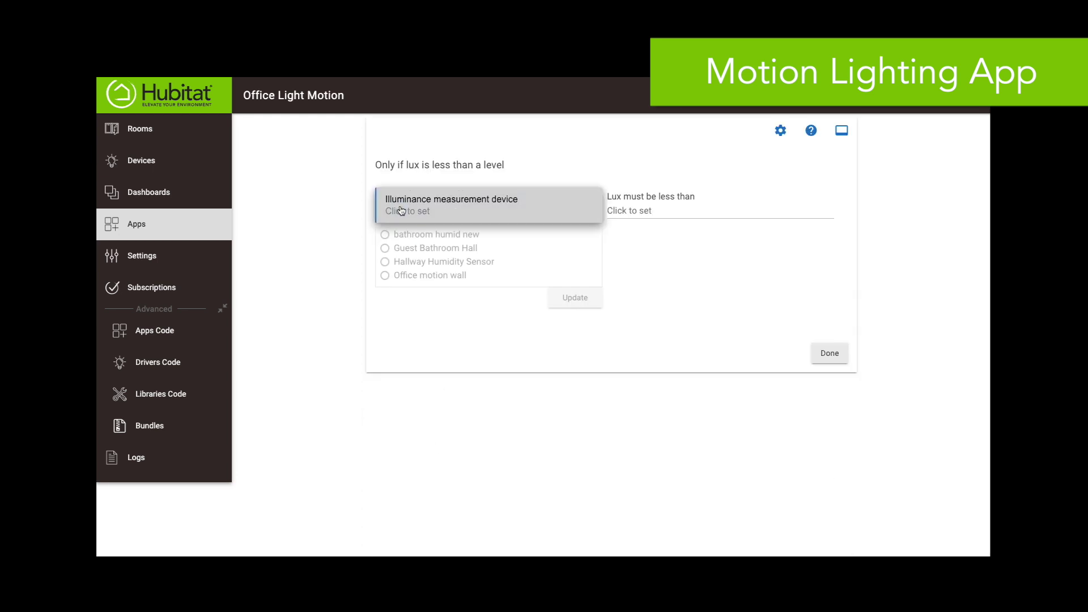
pyautogui.click(385, 277)
pyautogui.click(571, 299)
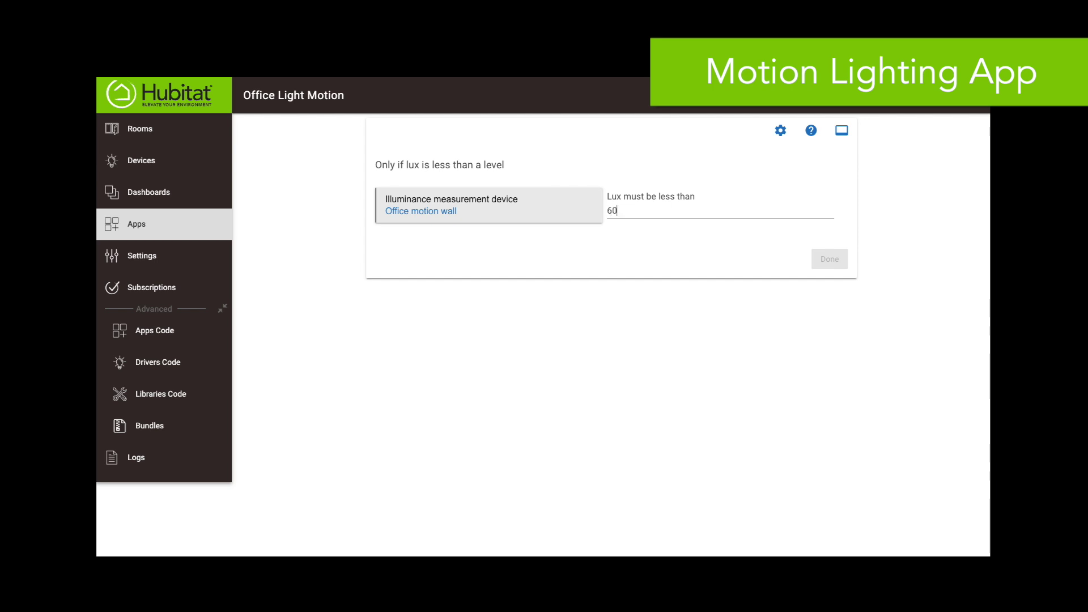
pyautogui.click(823, 264)
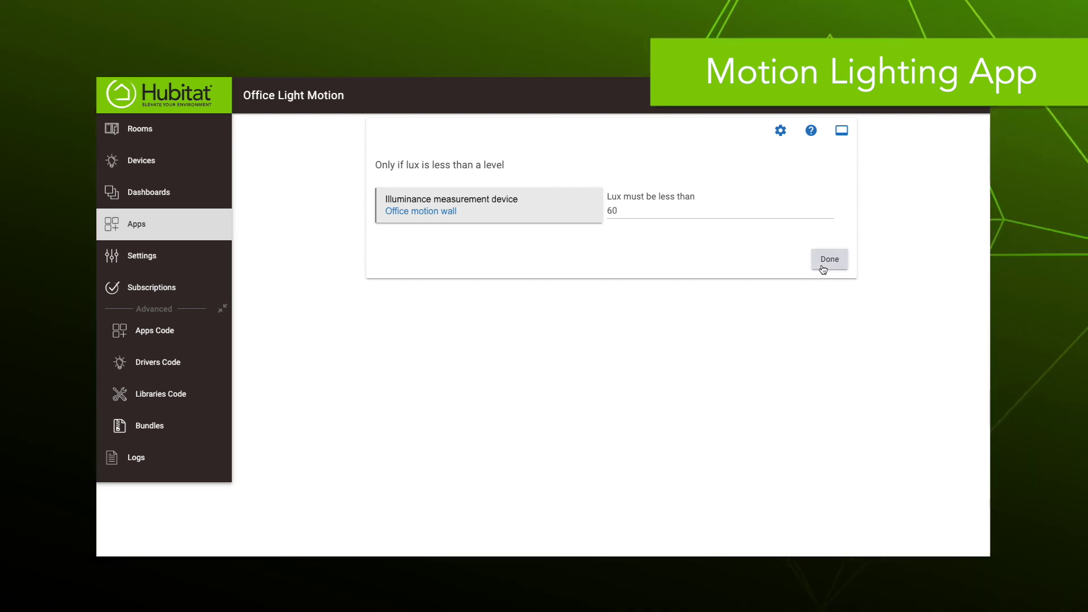
pyautogui.click(823, 266)
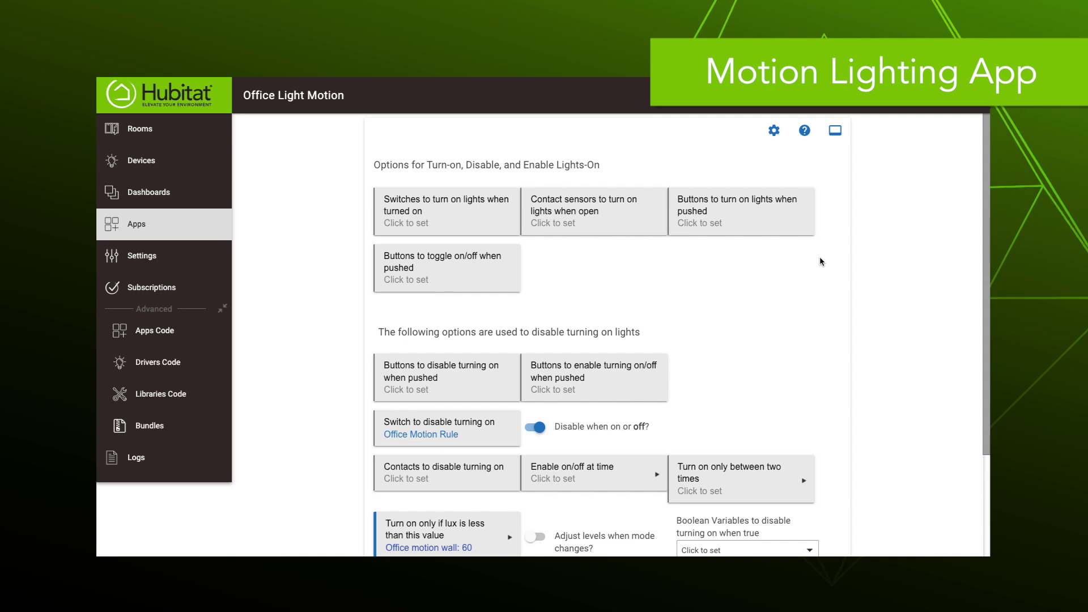
# Enable adjusting levels on mode change and level-only override via dimmer change.
pyautogui.scroll(-3, 682, 389)
pyautogui.click(537, 401)
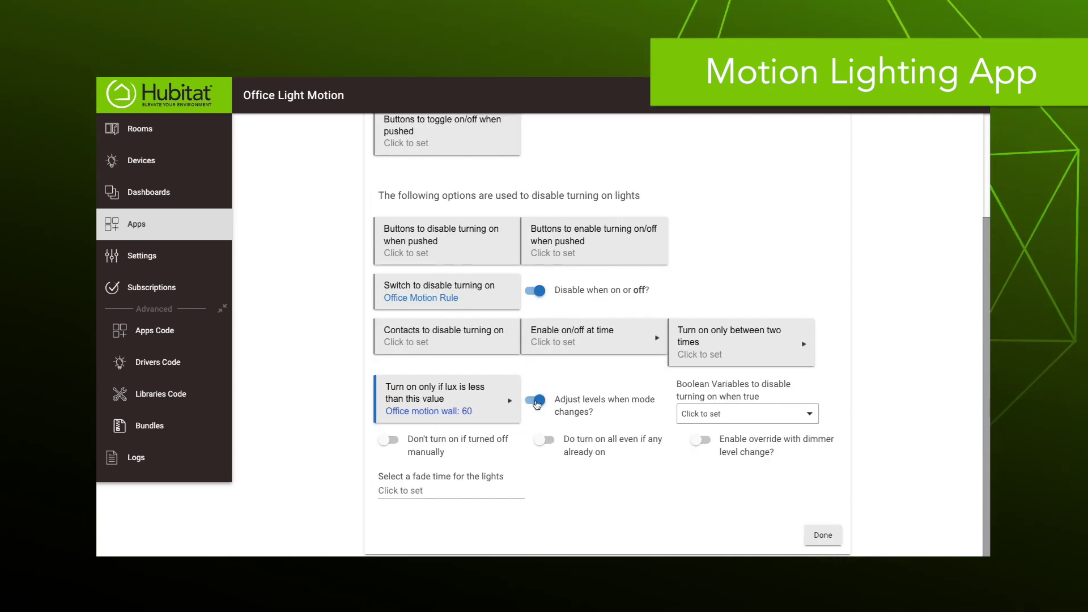
pyautogui.click(697, 442)
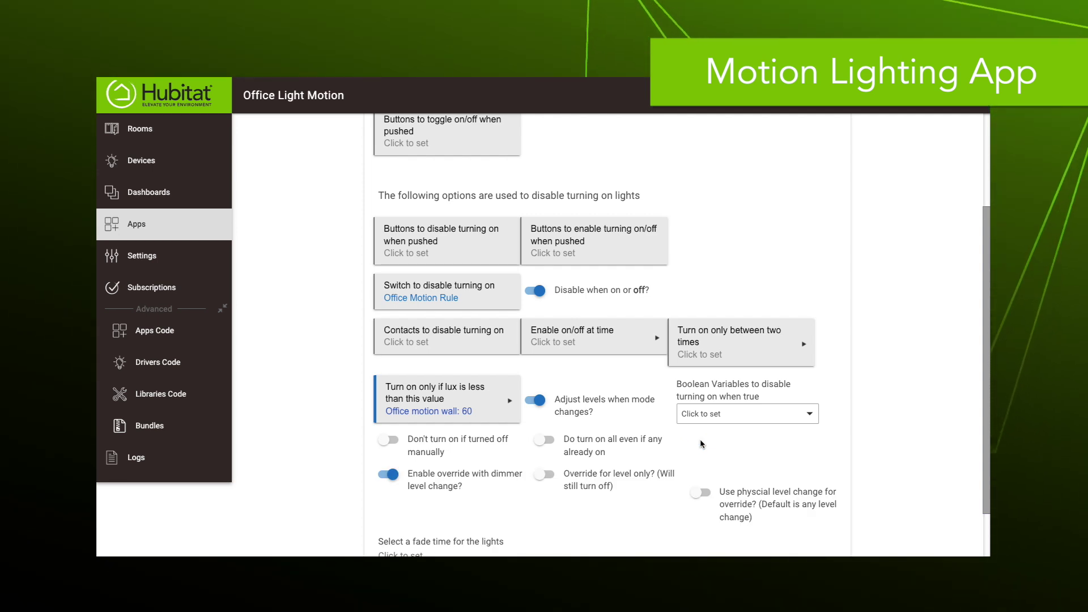
pyautogui.click(545, 475)
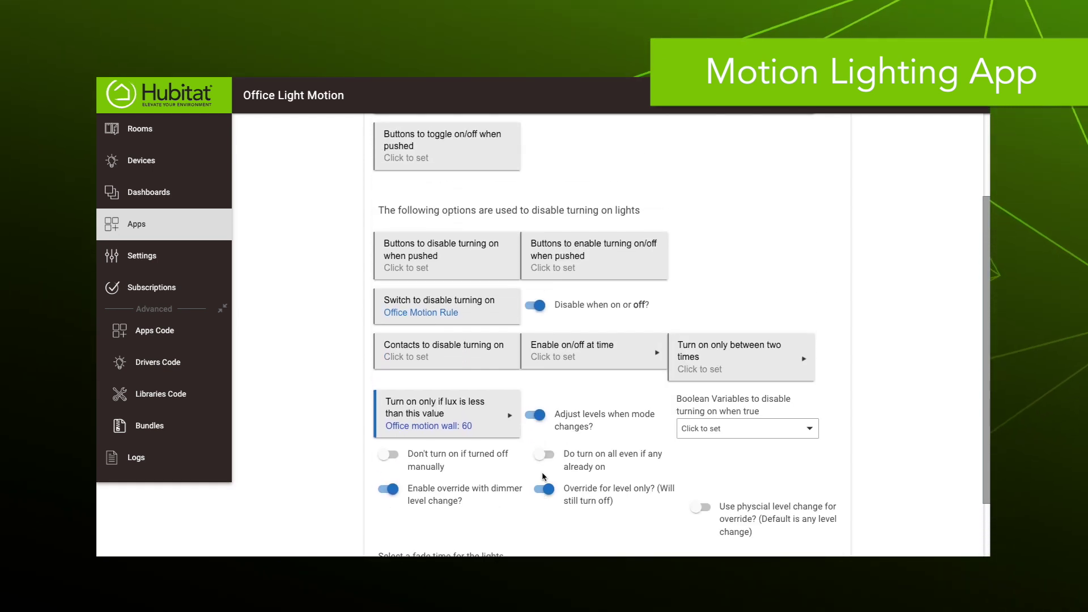
pyautogui.scroll(-2, 542, 476)
pyautogui.click(825, 543)
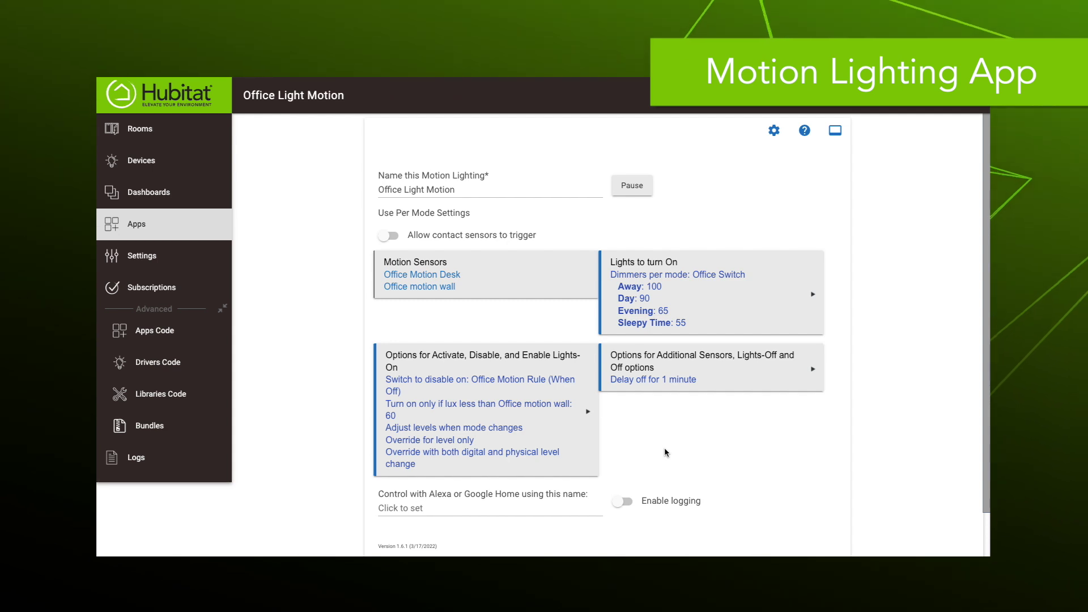
# Change the lights-off delay from 1 to 4 minutes.
pyautogui.click(782, 380)
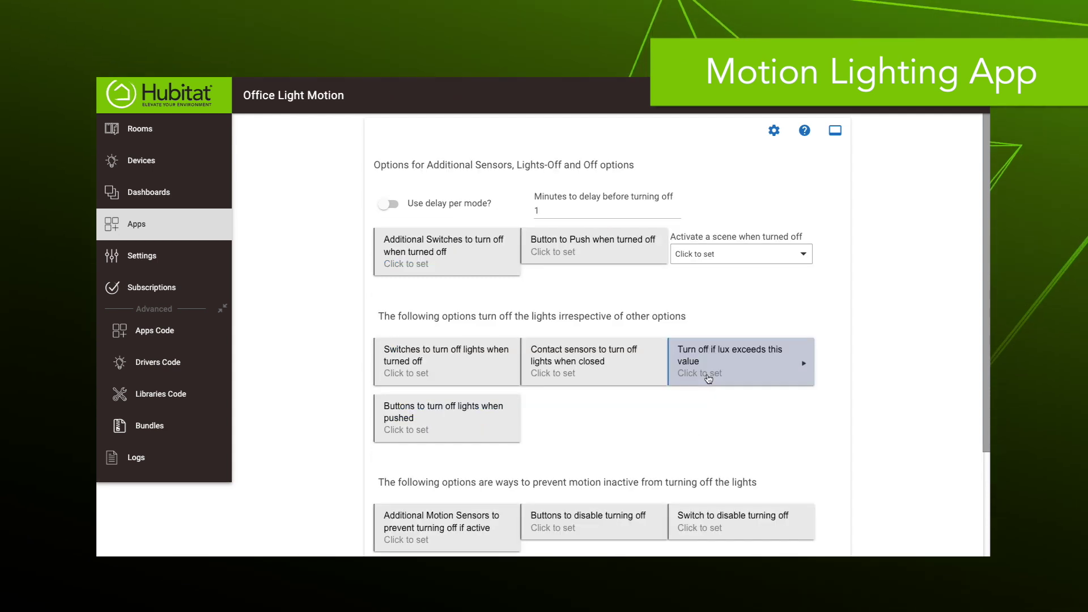
pyautogui.press('BackSpace')
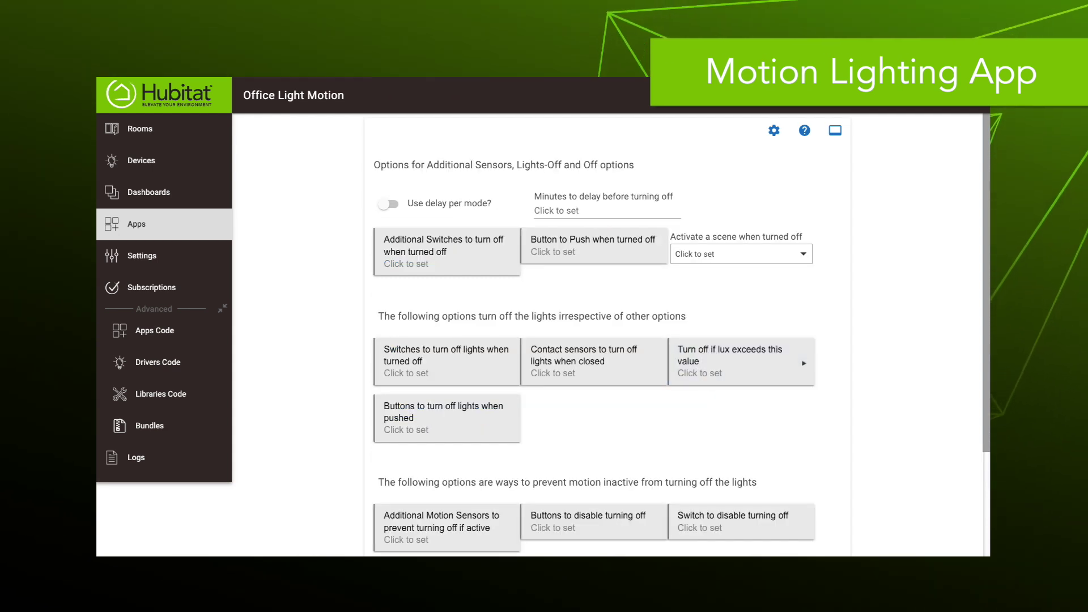
pyautogui.write('4')
pyautogui.click(690, 199)
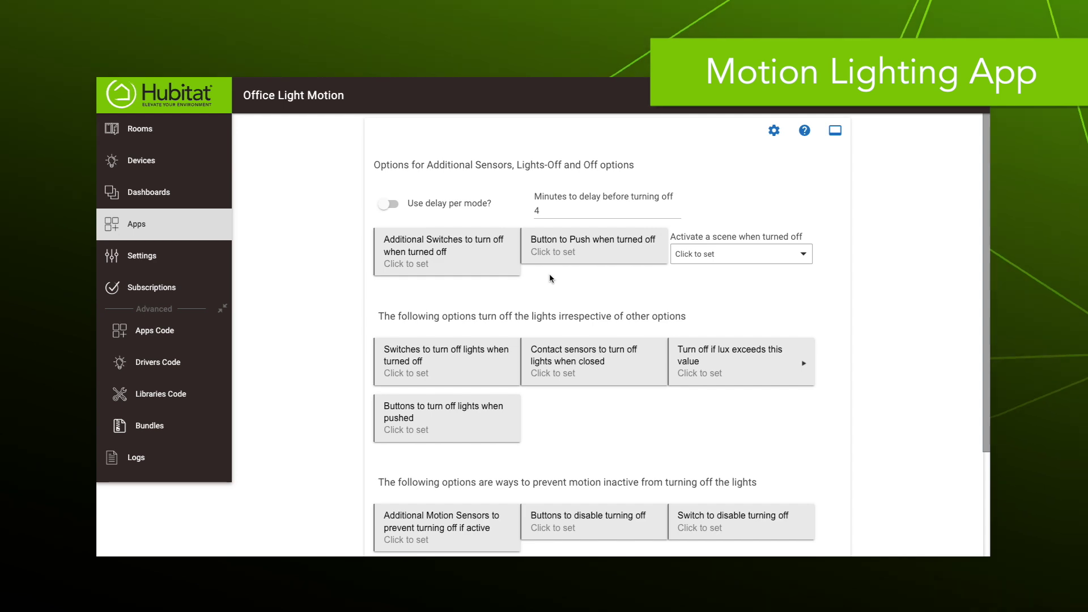
# Keep lights from turning off while the Office Motion Rule switch is on.
pyautogui.scroll(-3, 550, 278)
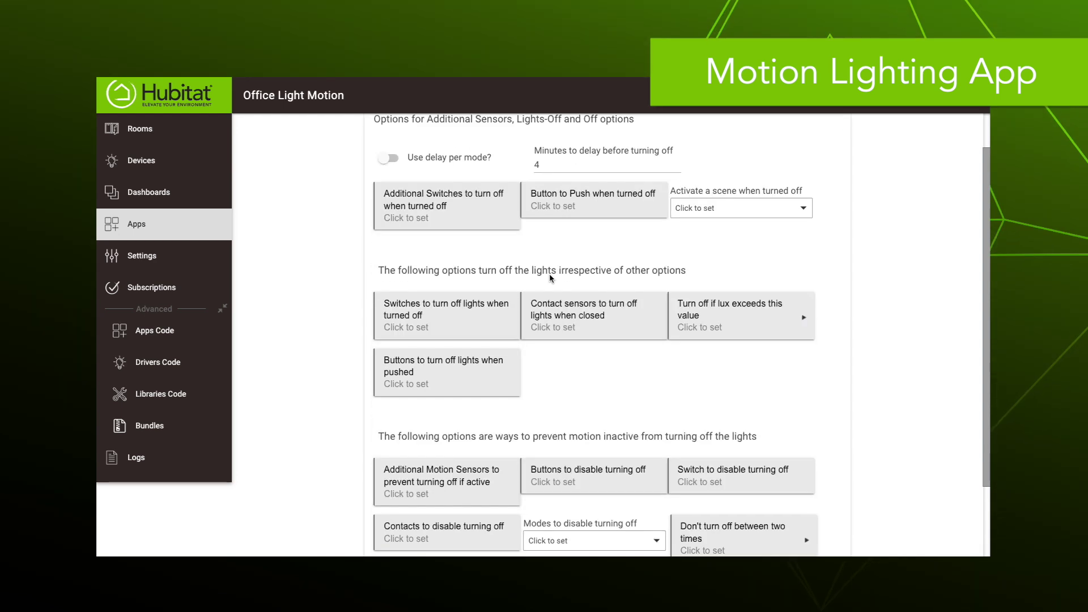
pyautogui.click(705, 363)
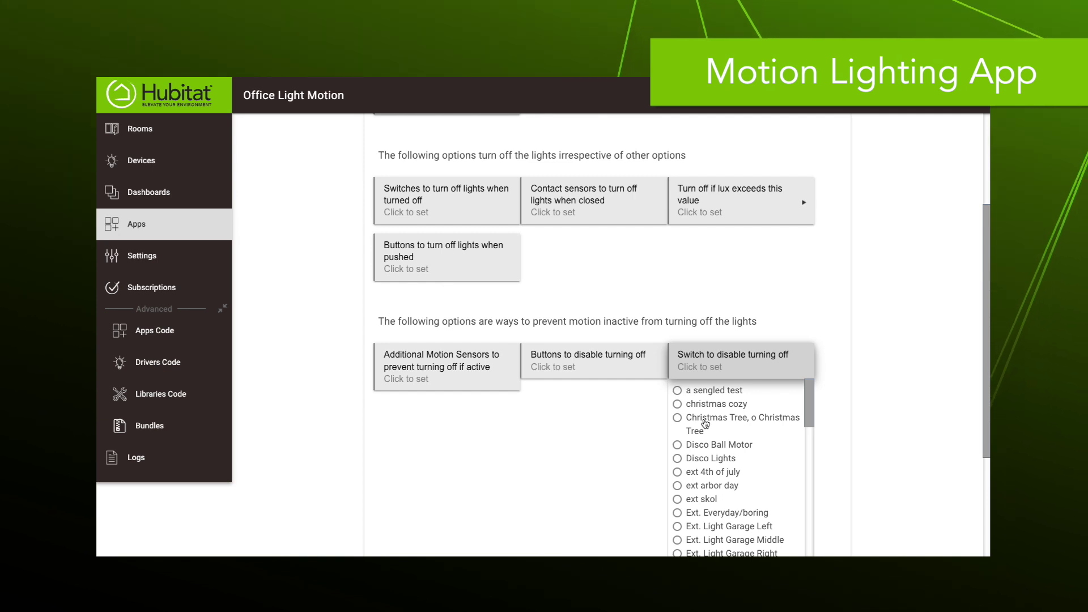
pyautogui.scroll(-2, 704, 424)
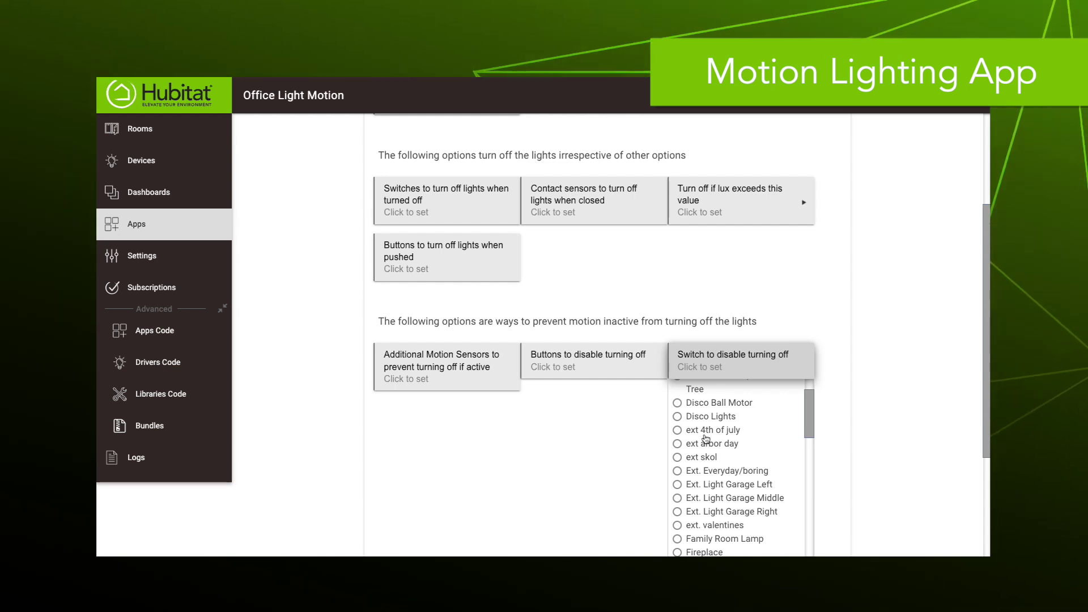
pyautogui.scroll(-10, 706, 440)
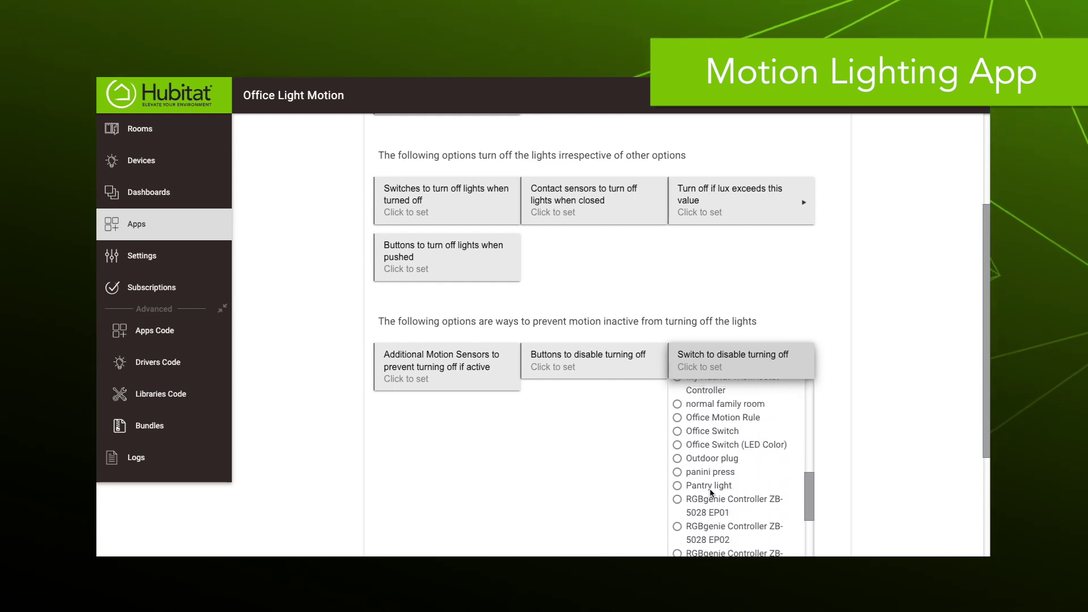
pyautogui.click(648, 427)
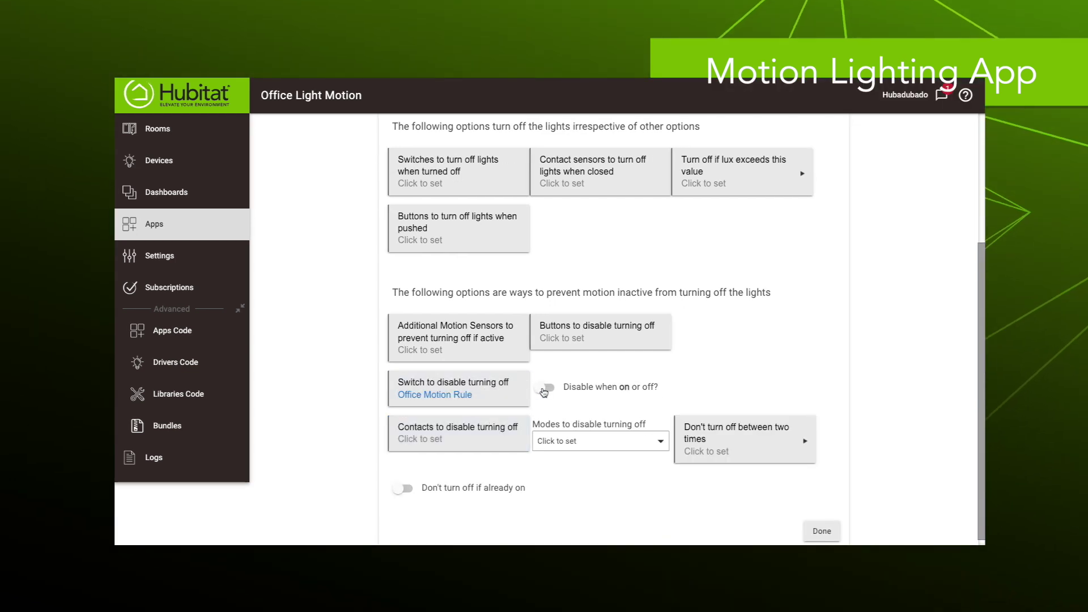
pyautogui.click(548, 389)
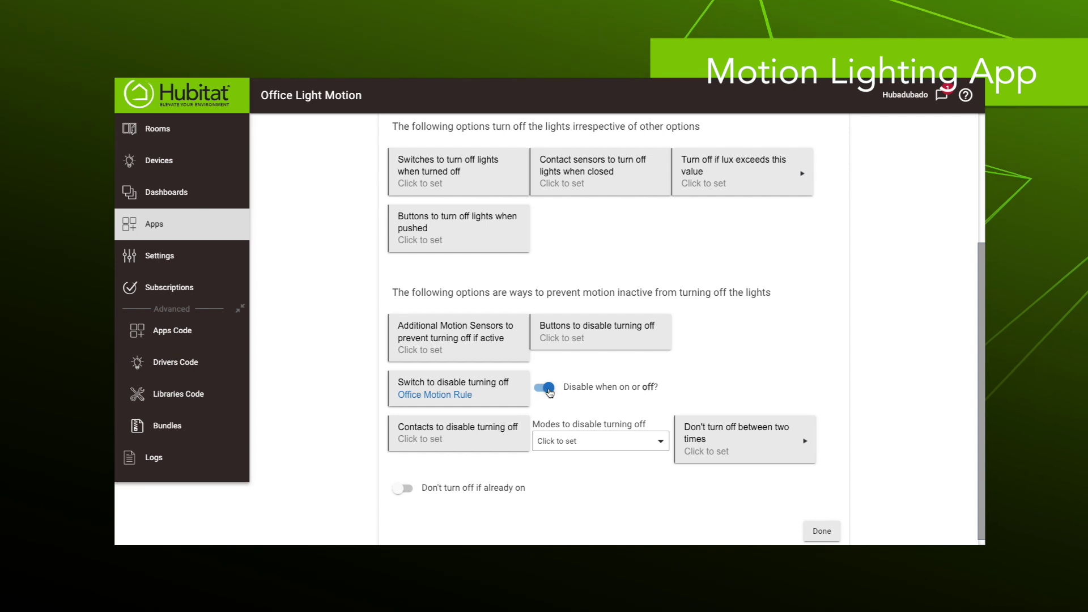
pyautogui.click(826, 531)
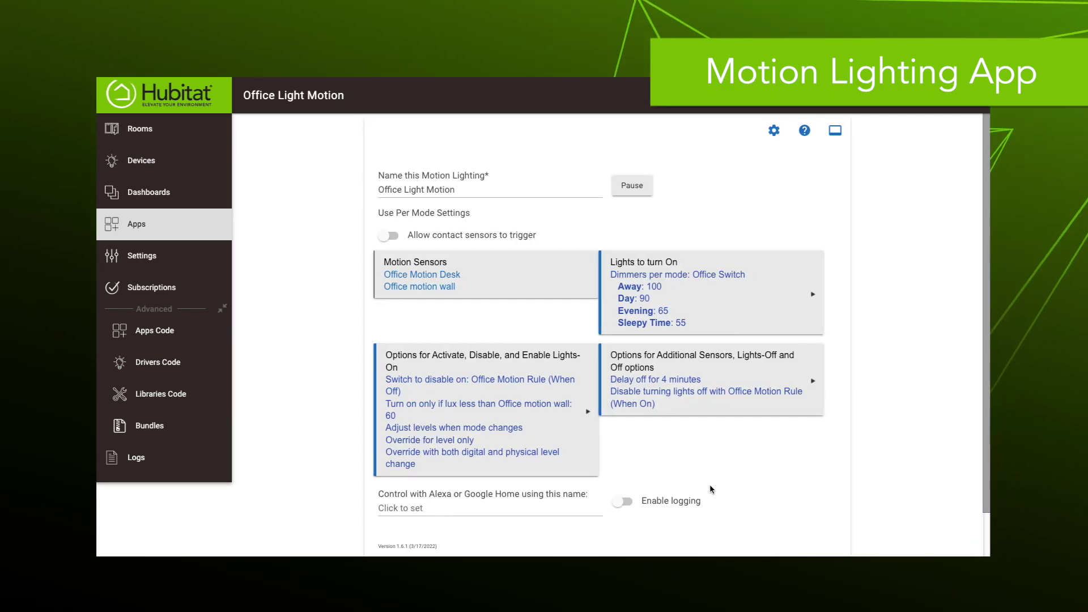
# Enter 'Office Lights' as the Alexa/Google Home control name.
pyautogui.click(492, 509)
pyautogui.write('Of')
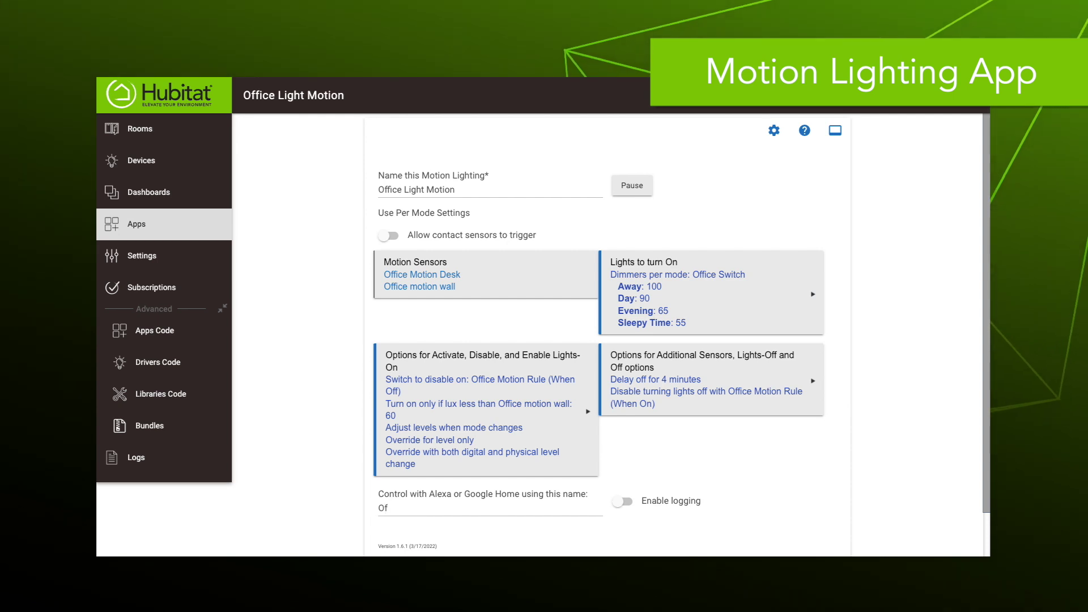
pyautogui.write('fice ')
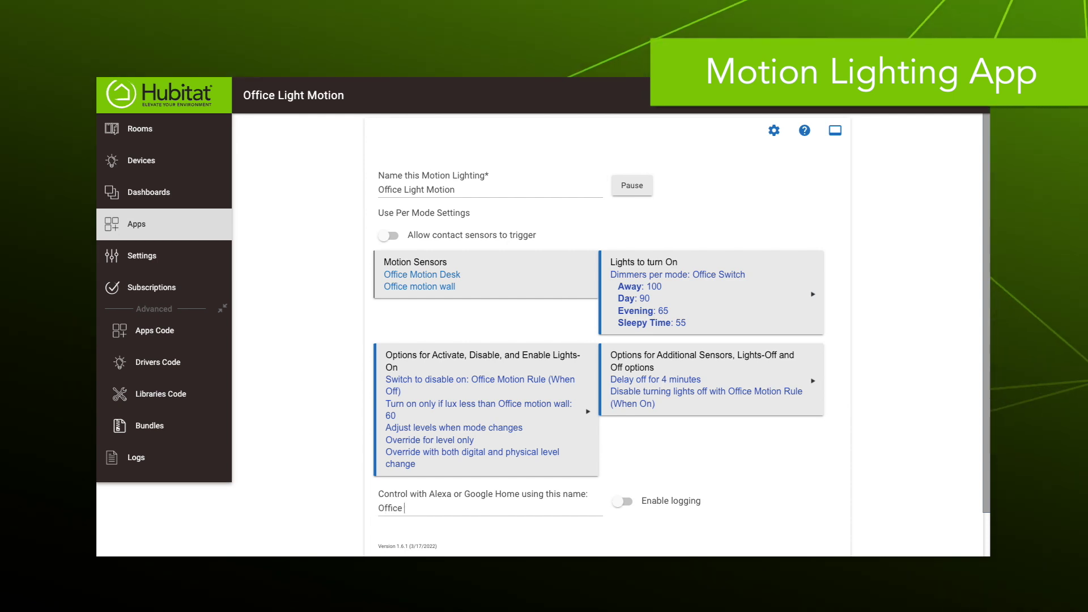
pyautogui.write('Lights')
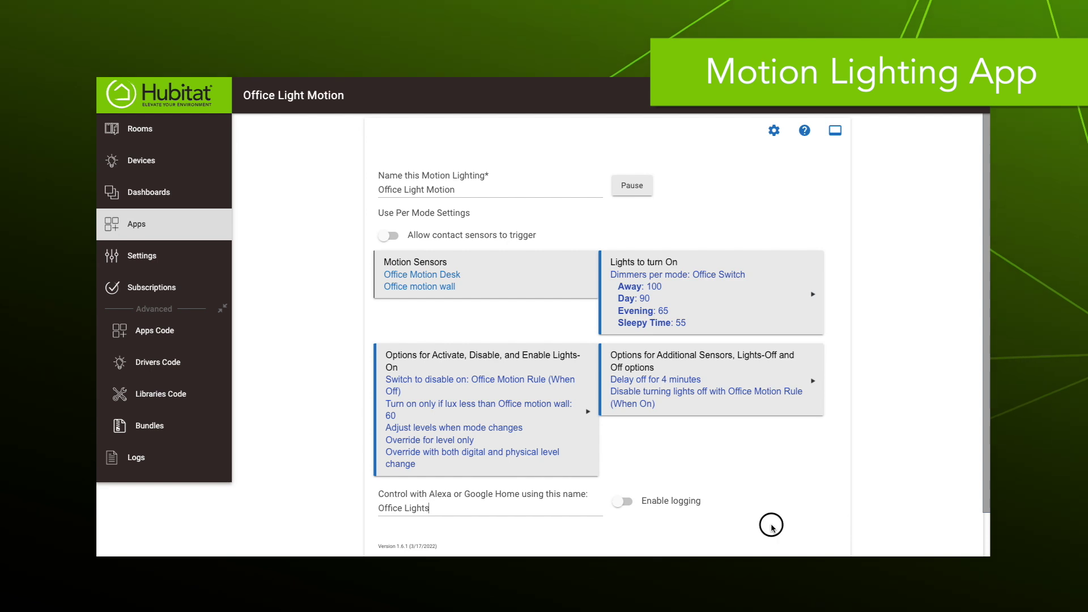
pyautogui.click(771, 527)
pyautogui.scroll(-2, 772, 454)
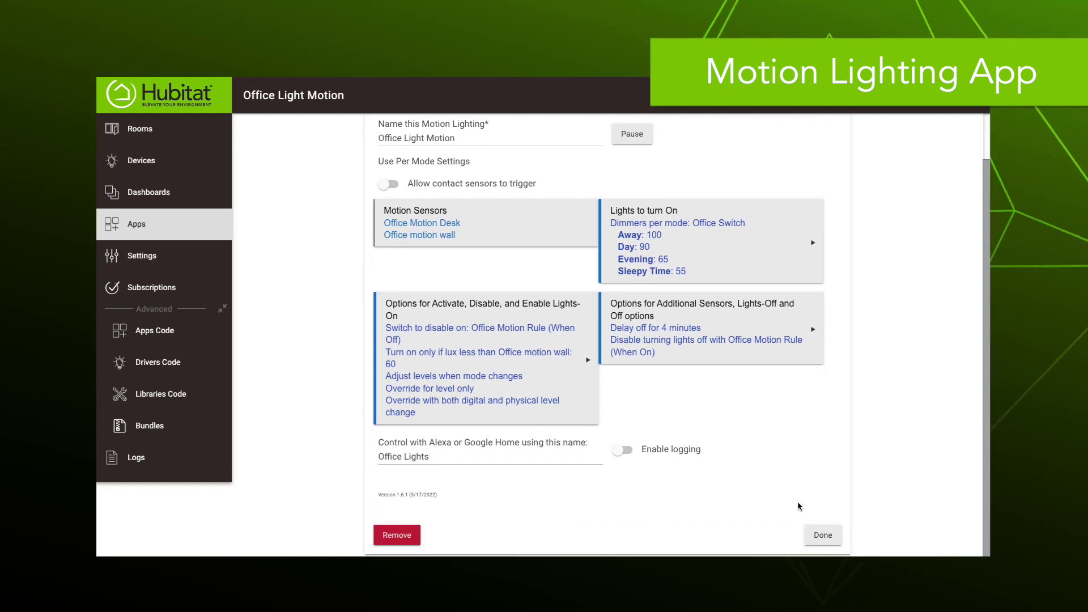